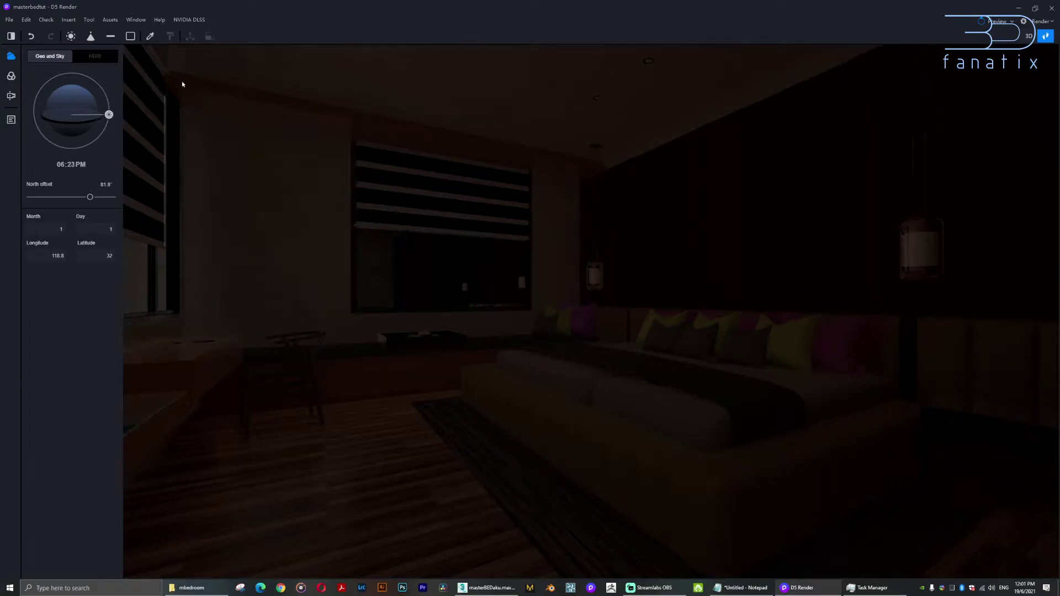
Set the sun's time of day to dusk, at 06:33 PM.
{"action": "left_click_drag", "start_coordinate": [110, 117], "coordinate": [113, 108]}
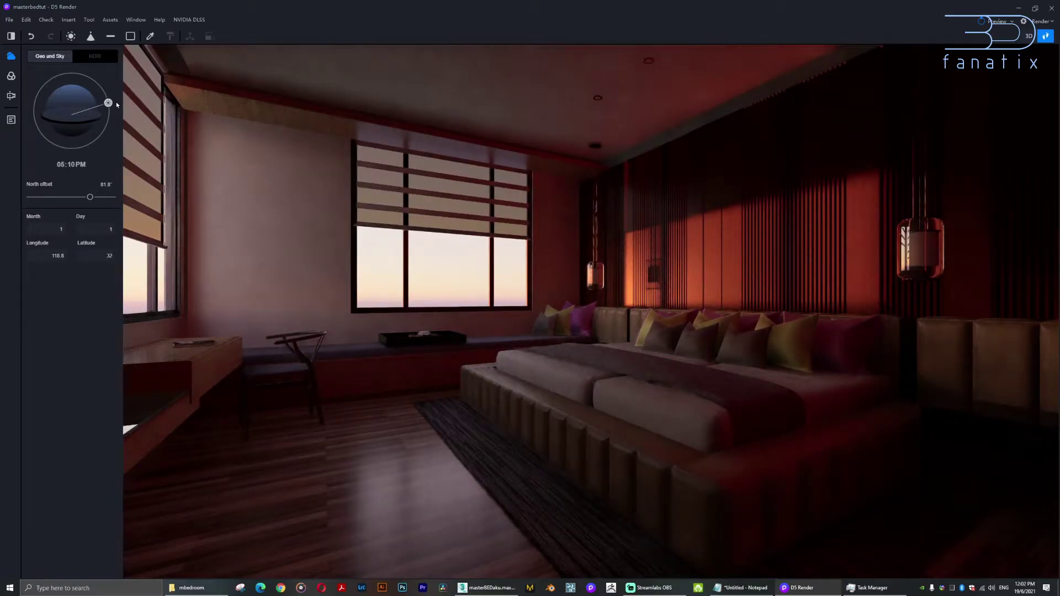
{"action": "left_click_drag", "start_coordinate": [108, 104], "coordinate": [113, 120]}
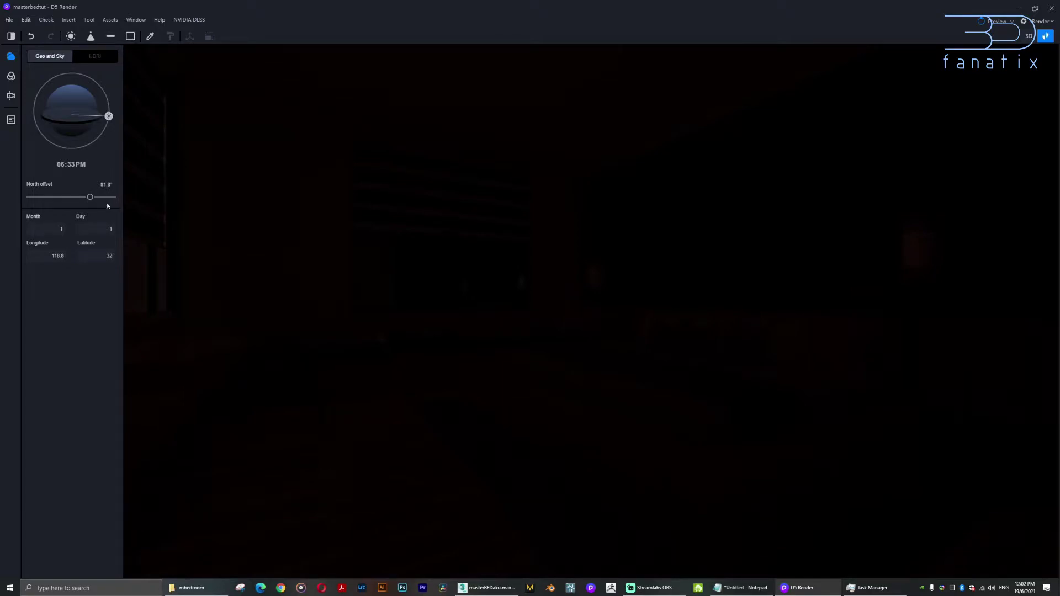
Try out a point light and a spotlight in the bedroom, moving the spotlight over the ceiling downlights.
{"action": "left_click", "coordinate": [71, 37]}
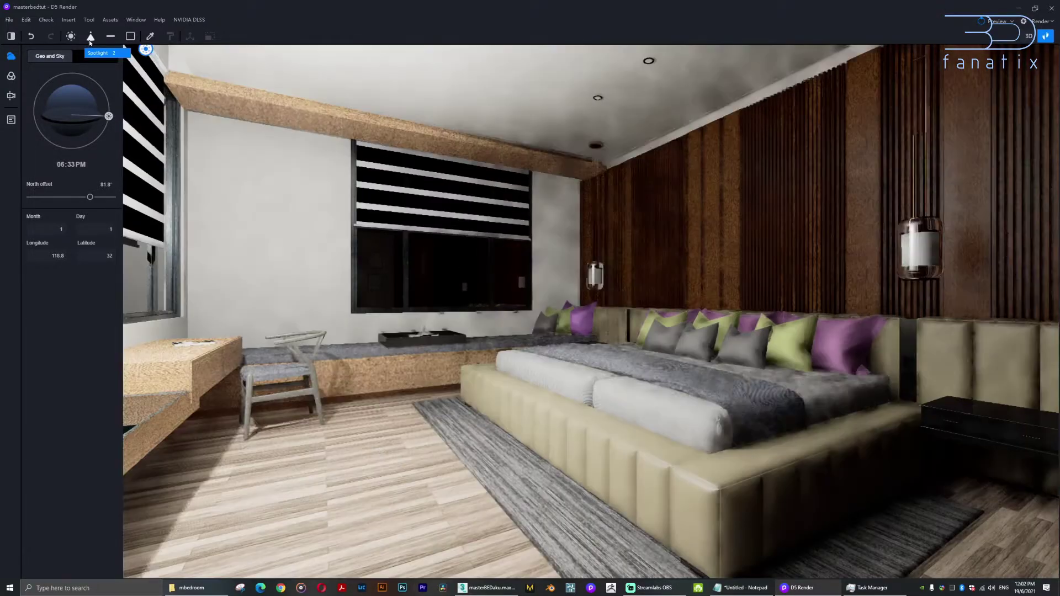
{"action": "left_click", "coordinate": [90, 39]}
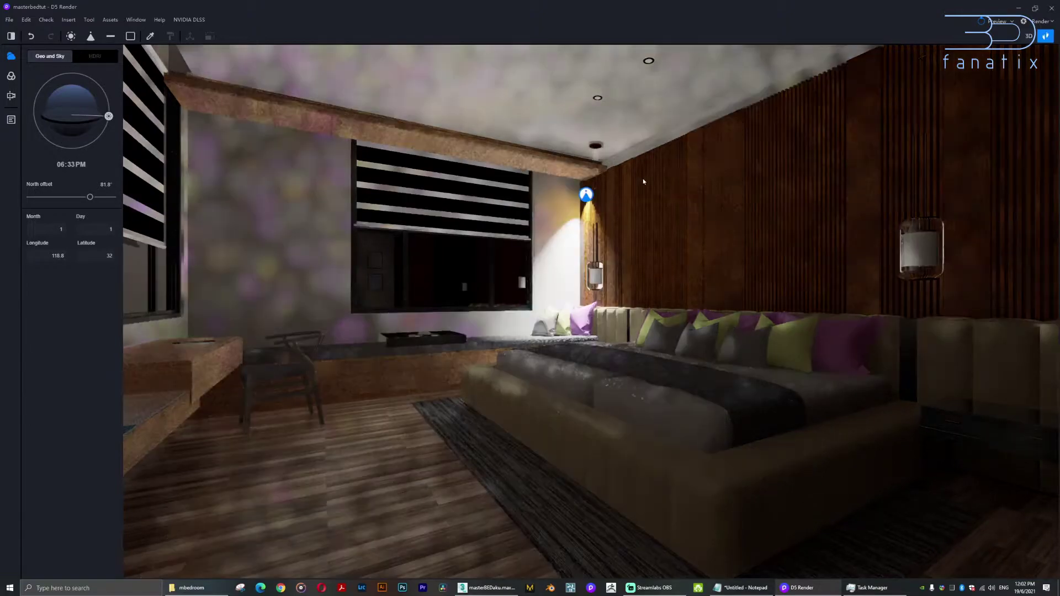
{"action": "left_click", "coordinate": [635, 175]}
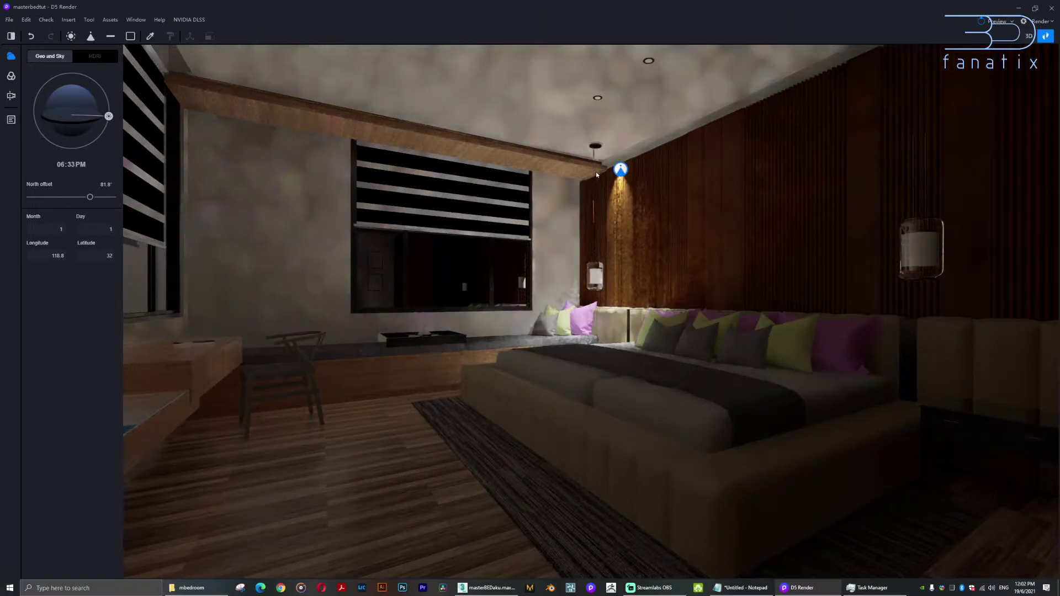
{"action": "left_click", "coordinate": [650, 62]}
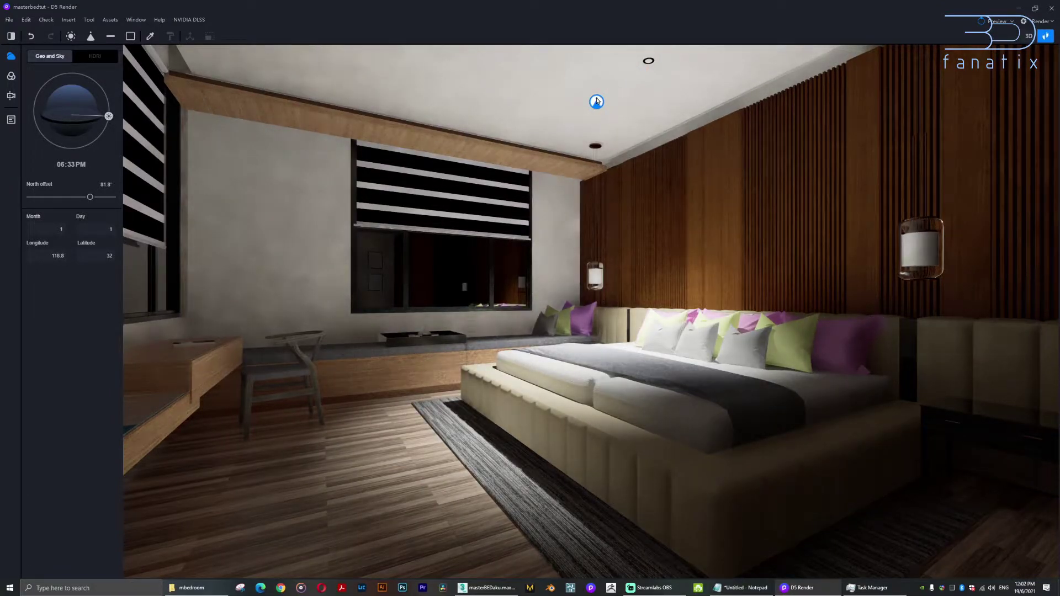
{"action": "left_click", "coordinate": [597, 101]}
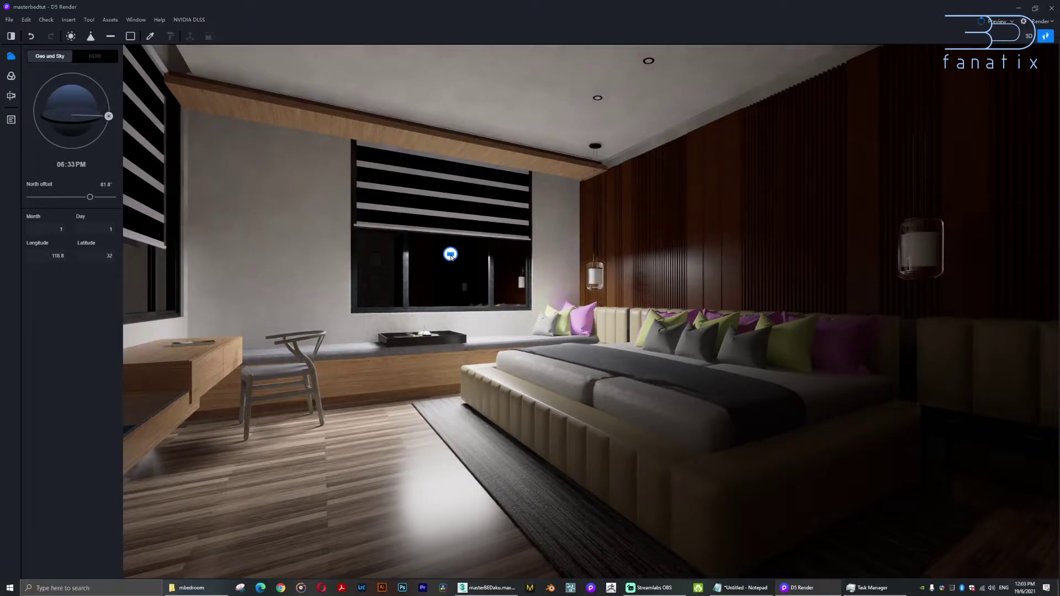
Place a rectangular light at the hallway opening beyond the bed, past the two picture frames.
{"action": "scroll", "coordinate": [550, 345], "scroll_direction": "up", "scroll_amount": 5}
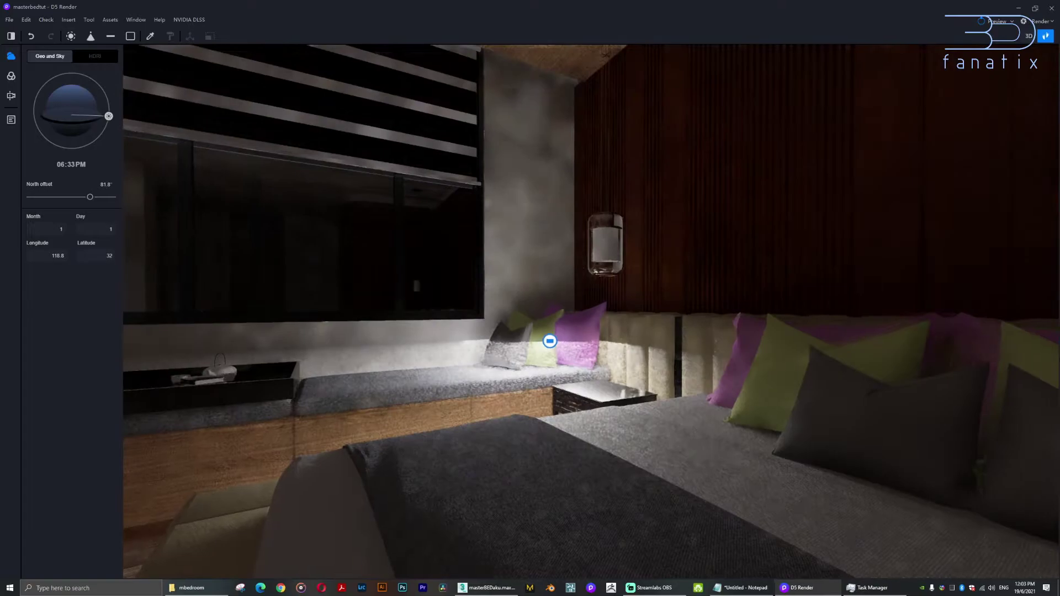
{"action": "right_click_drag", "start_coordinate": [549, 342], "coordinate": [795, 379]}
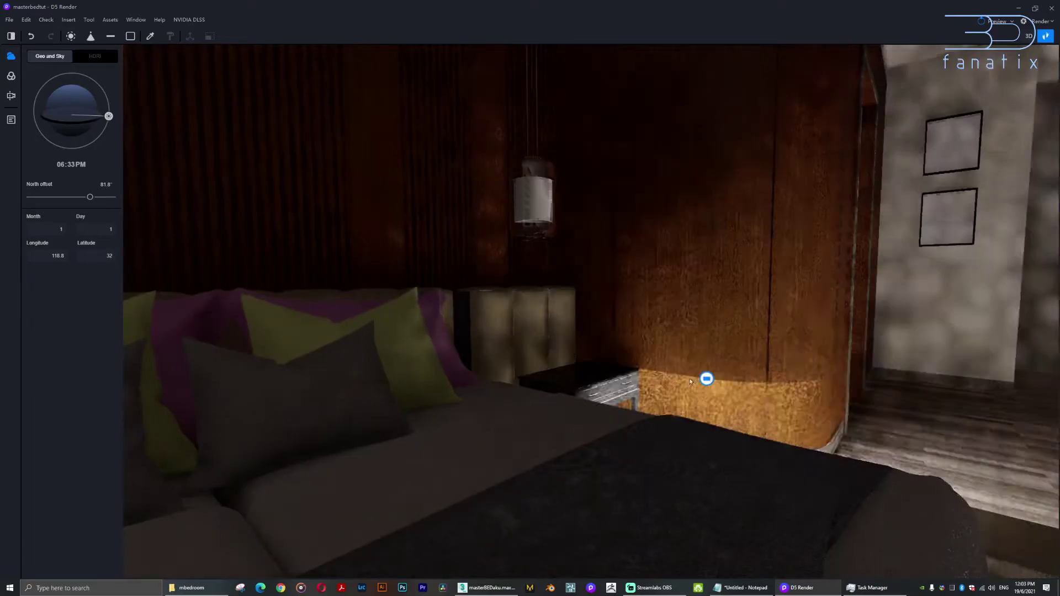
{"action": "right_click_drag", "start_coordinate": [706, 379], "coordinate": [842, 380]}
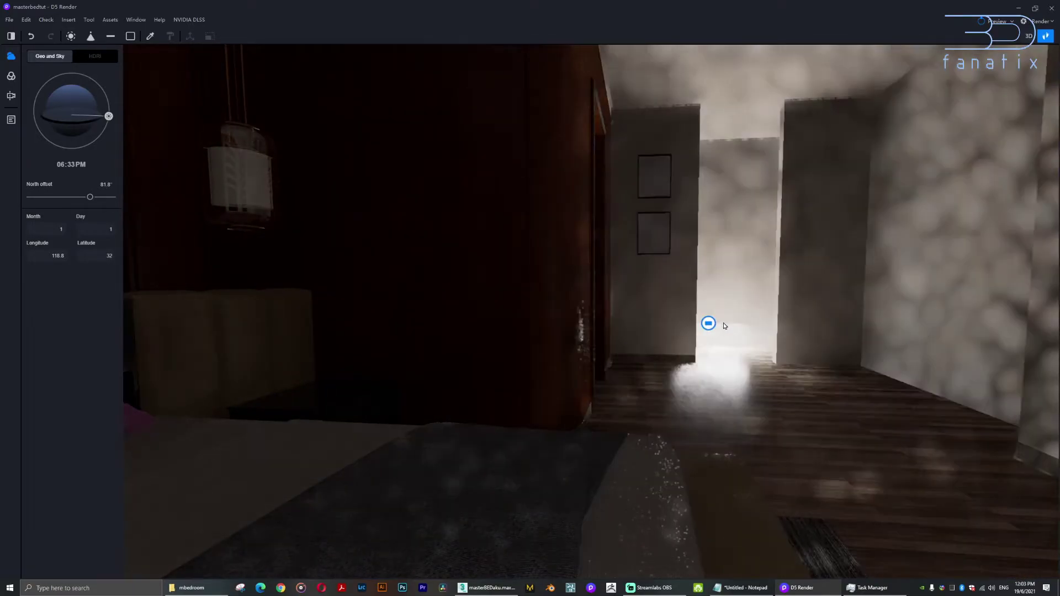
{"action": "left_click", "coordinate": [724, 321]}
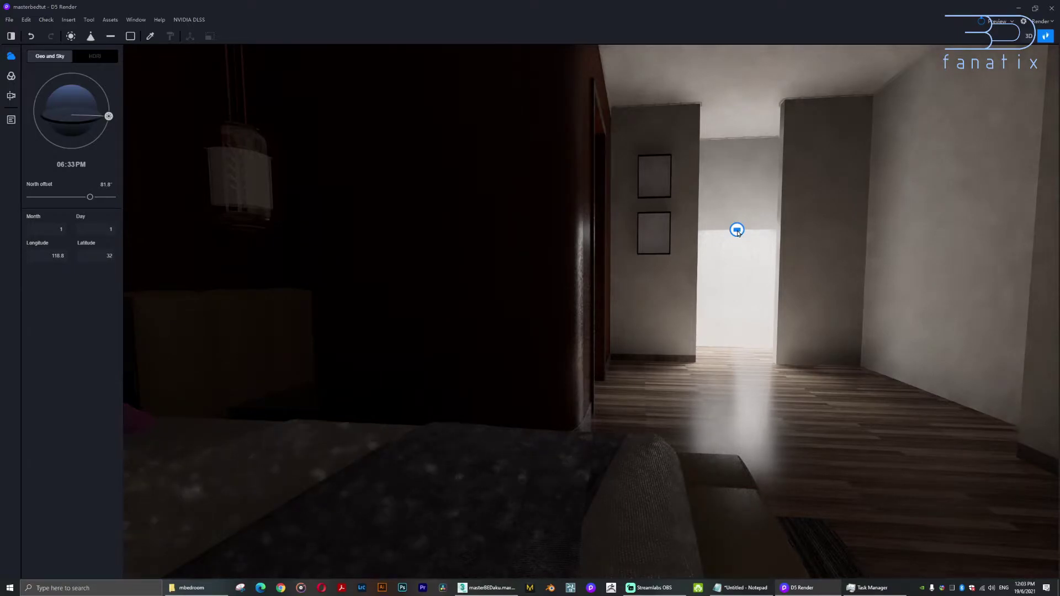
{"action": "left_click", "coordinate": [738, 231]}
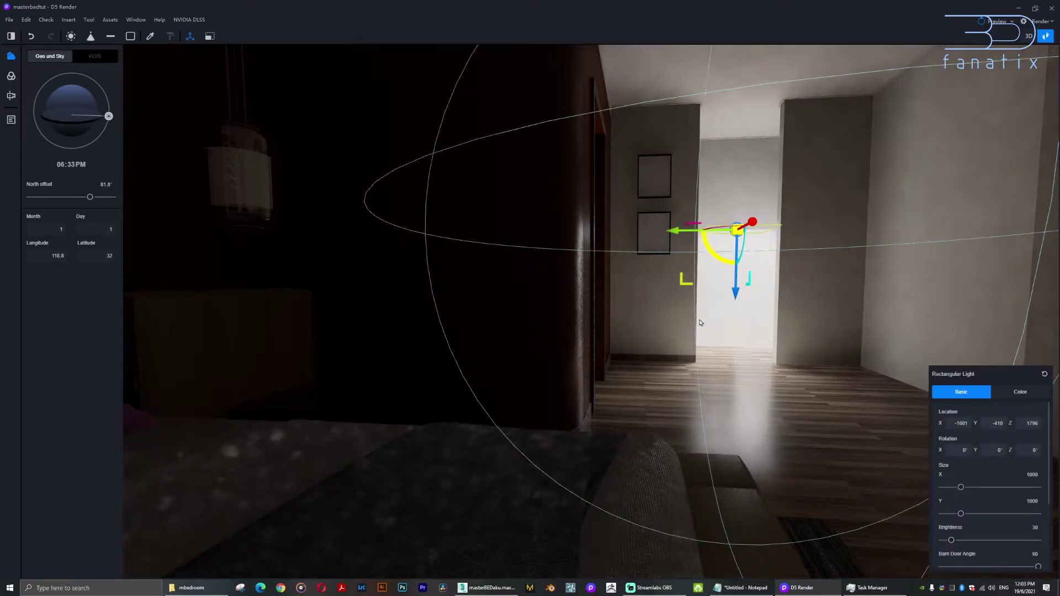
Move the rectangular light forward from the hallway opening to X -25 and rotate it upright to 90° about X.
{"action": "key", "text": "w"}
{"action": "right_click_drag", "start_coordinate": [675, 338], "coordinate": [741, 322]}
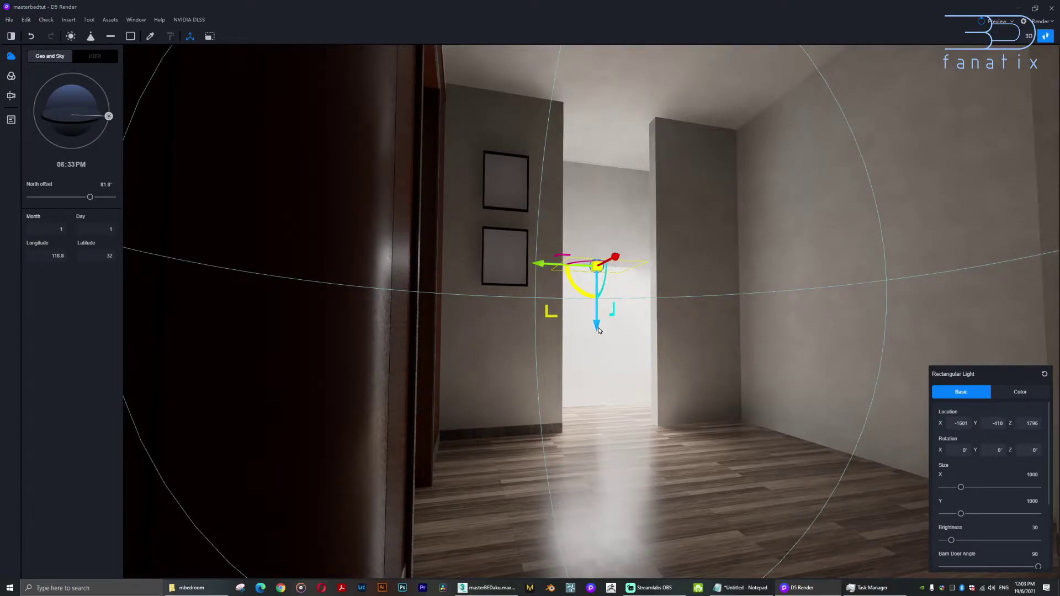
{"action": "left_click_drag", "start_coordinate": [540, 266], "coordinate": [552, 264]}
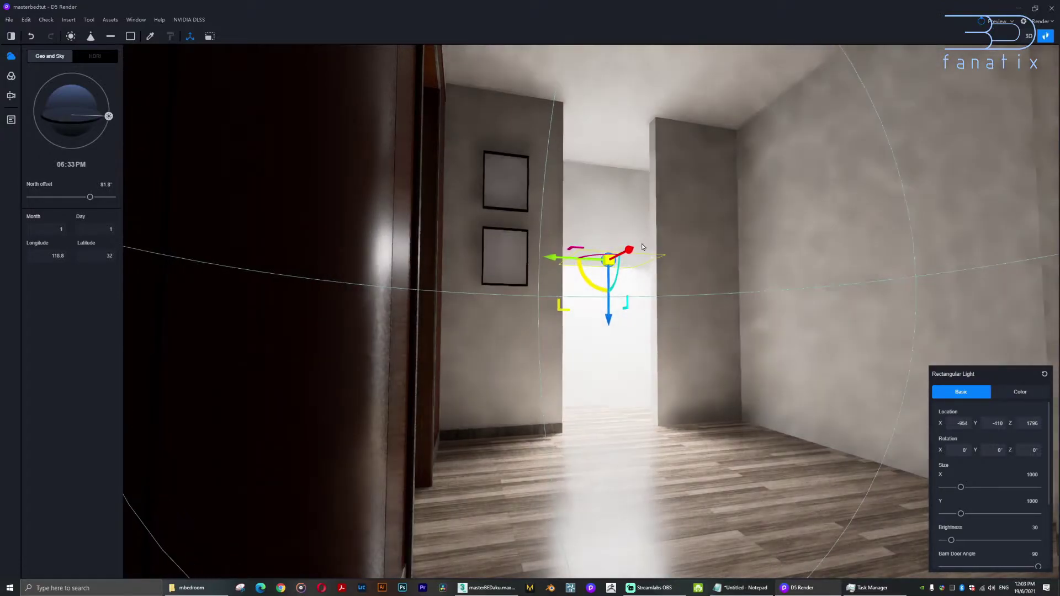
{"action": "left_click_drag", "start_coordinate": [641, 246], "coordinate": [687, 221]}
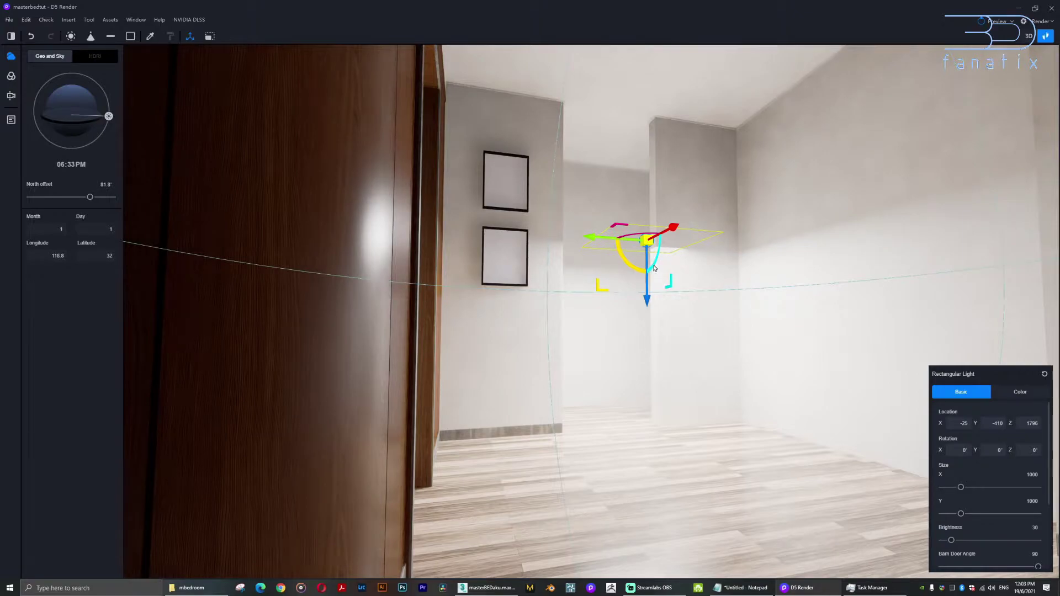
{"action": "scroll", "coordinate": [657, 274], "scroll_direction": "up", "scroll_amount": 2}
{"action": "right_click_drag", "start_coordinate": [674, 271], "coordinate": [693, 264]}
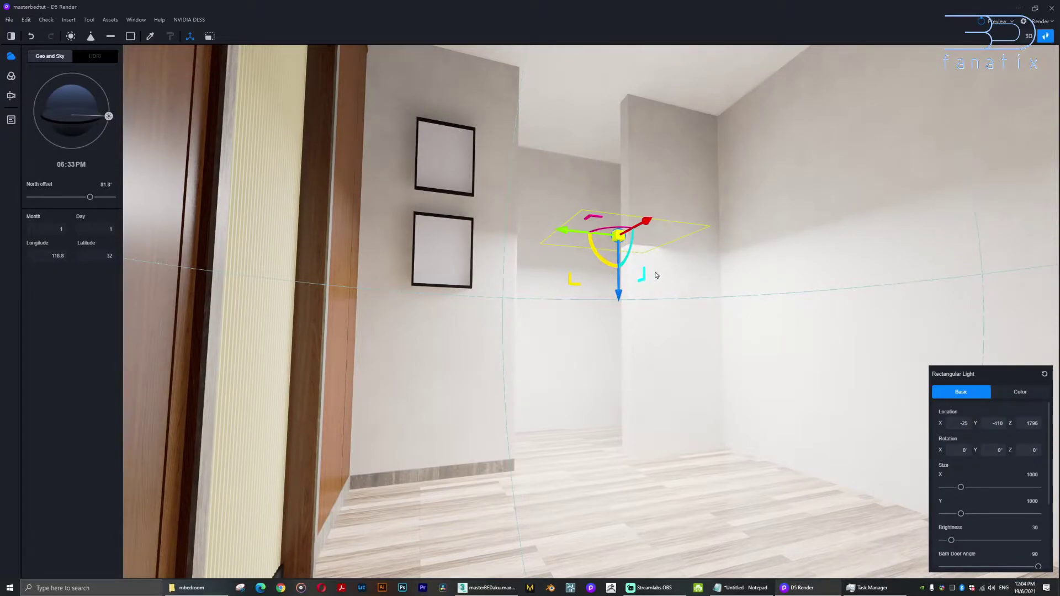
{"action": "left_click_drag", "start_coordinate": [633, 249], "coordinate": [638, 152]}
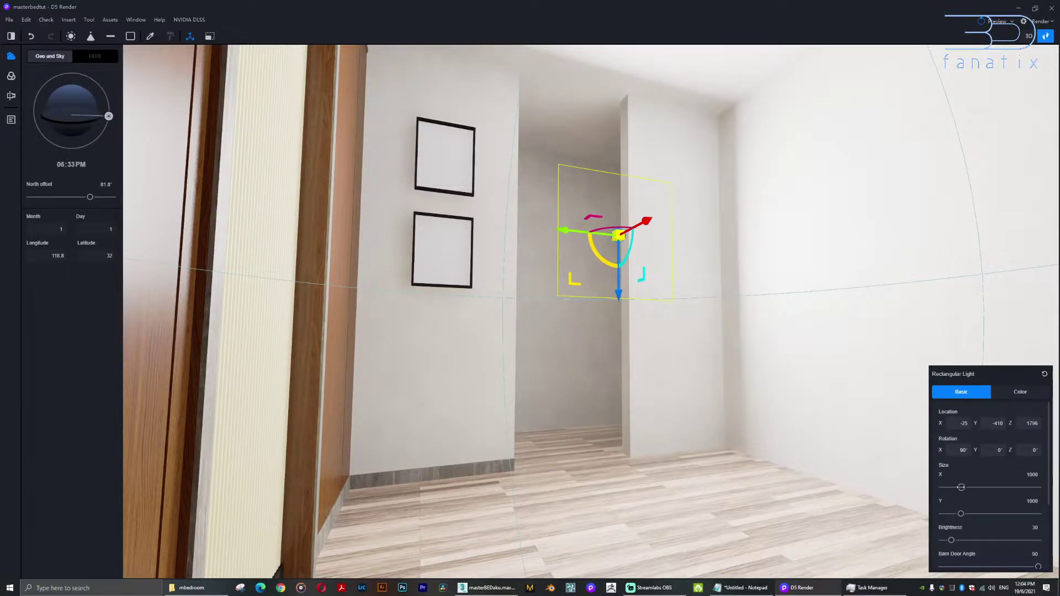
Resize the rectangular light to about 1355 by 2483 and shift it down to Z 1597, in line with the opening.
{"action": "left_click_drag", "start_coordinate": [966, 487], "coordinate": [990, 514]}
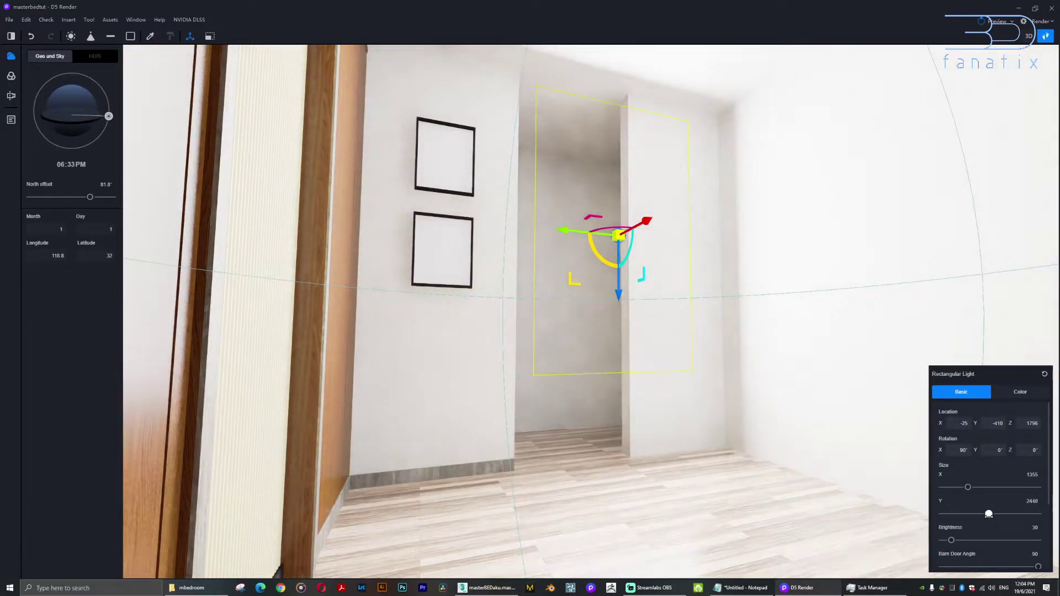
{"action": "left_click_drag", "start_coordinate": [620, 296], "coordinate": [618, 317]}
{"action": "left_click_drag", "start_coordinate": [555, 262], "coordinate": [541, 262]}
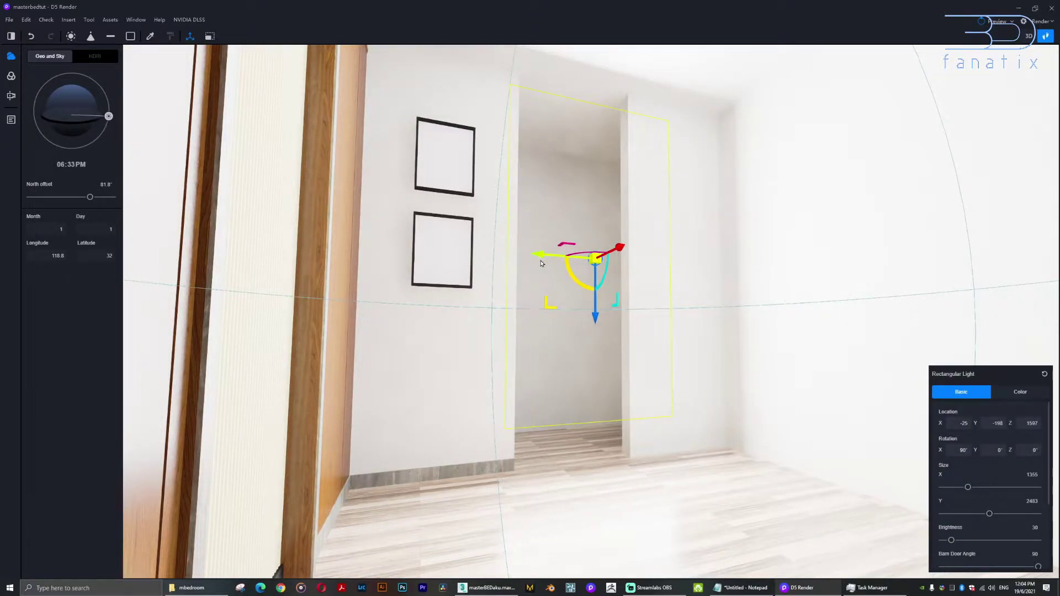
Set the rectangular light's brightness to 2.
{"action": "scroll", "coordinate": [977, 530], "scroll_direction": "down", "scroll_amount": 1}
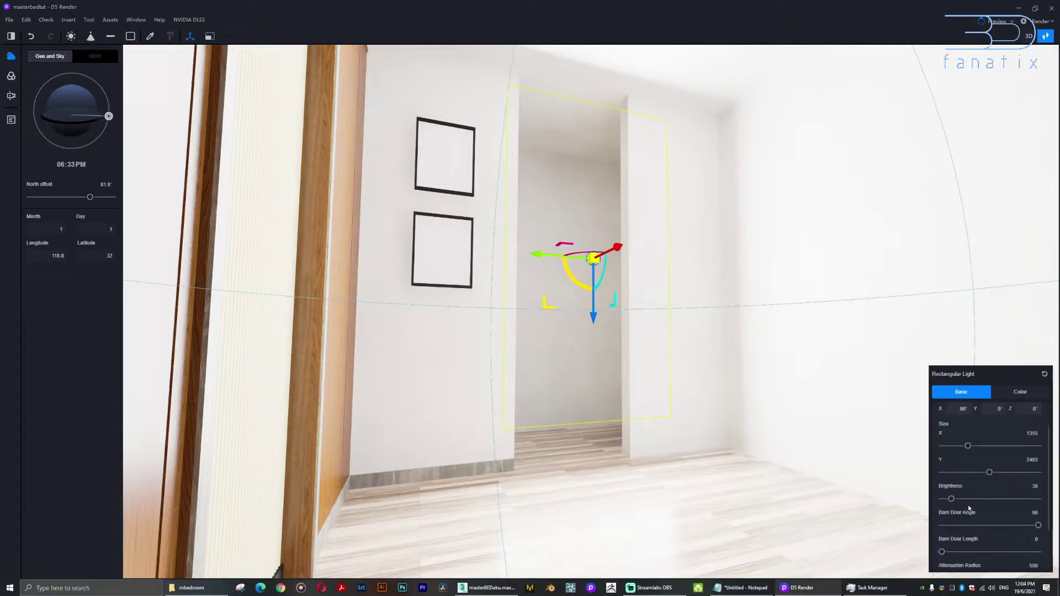
{"action": "left_click_drag", "start_coordinate": [951, 499], "coordinate": [944, 499]}
{"action": "left_click", "coordinate": [1033, 486]}
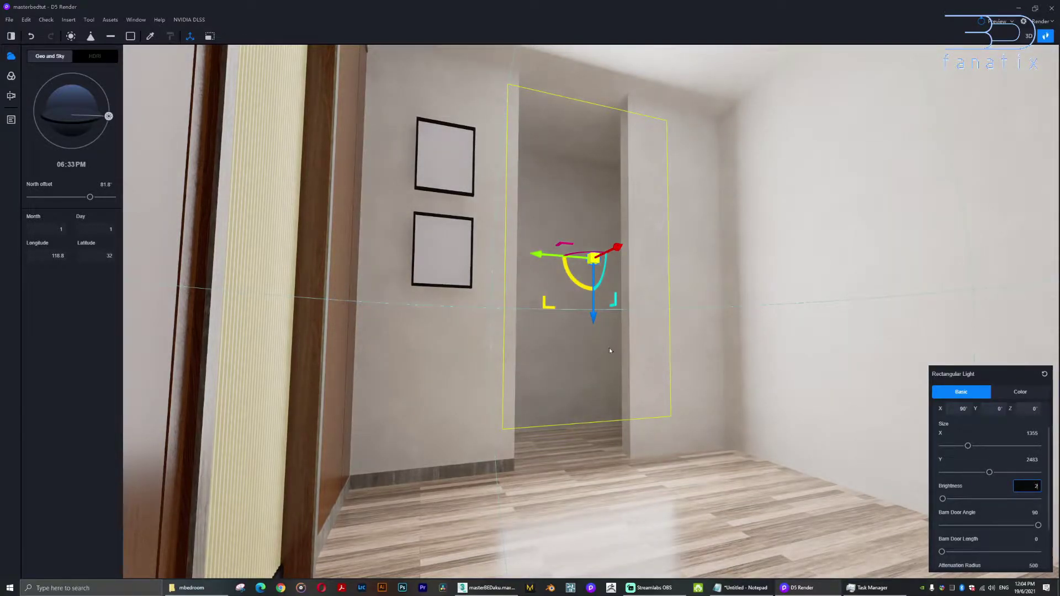
Try an attenuation radius of 200 on the rectangular light, then set it to 400.
{"action": "scroll", "coordinate": [988, 495], "scroll_direction": "down", "scroll_amount": 2}
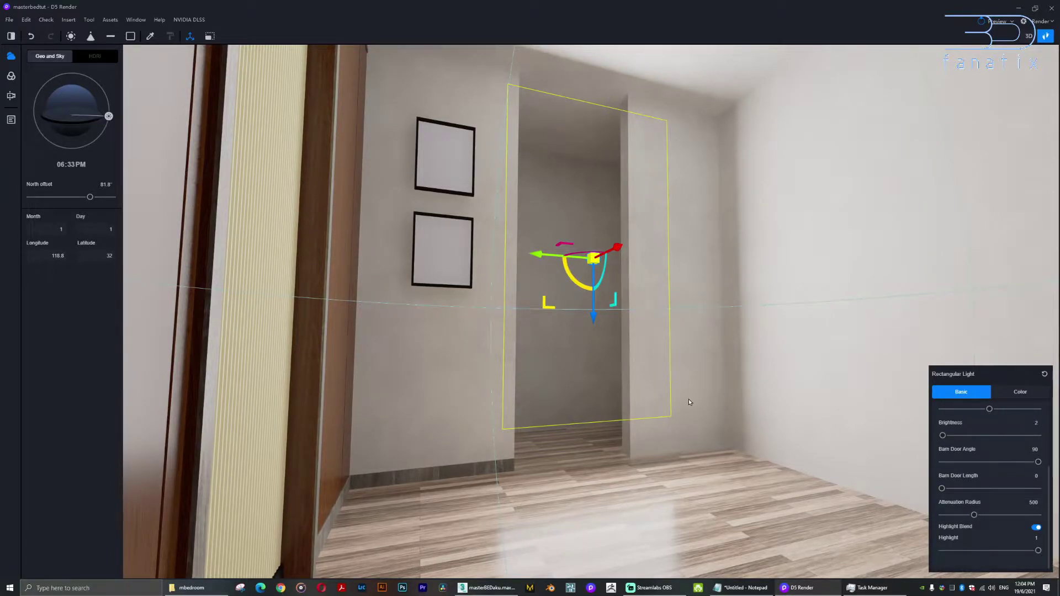
{"action": "right_click_drag", "start_coordinate": [690, 403], "coordinate": [688, 399]}
{"action": "scroll", "coordinate": [704, 406], "scroll_direction": "down", "scroll_amount": 2}
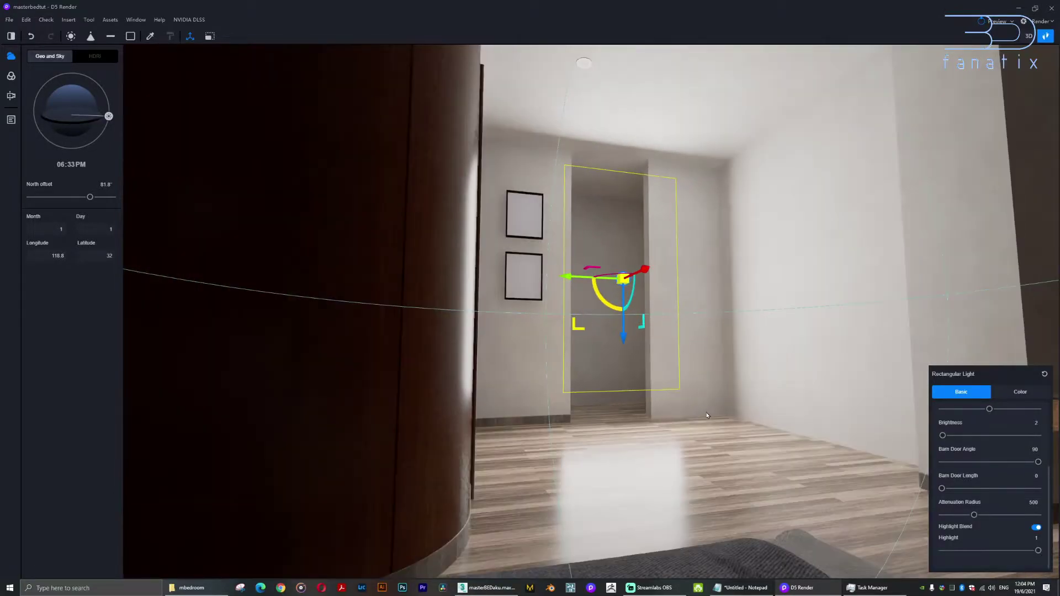
{"action": "left_click", "coordinate": [1029, 503]}
{"action": "key", "text": "Return"}
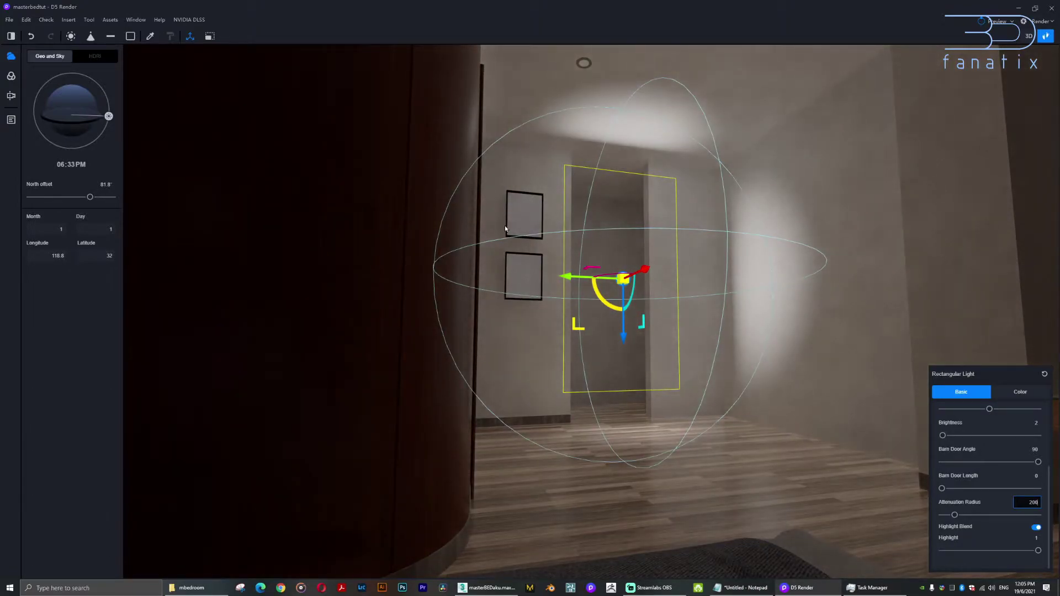
{"action": "double_click", "coordinate": [1032, 503]}
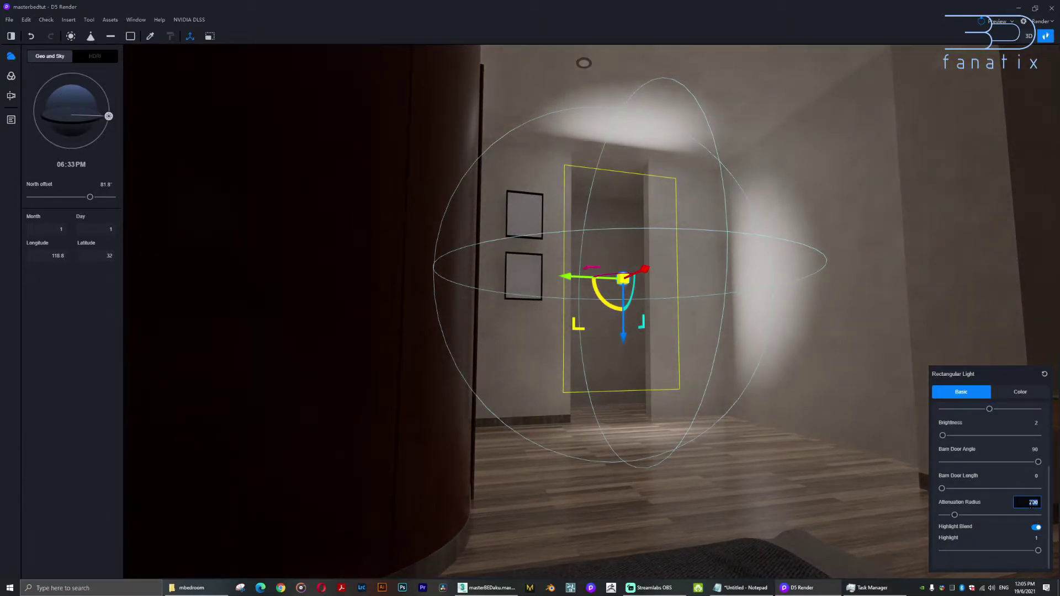
{"action": "type", "text": "400"}
{"action": "key", "text": "Return"}
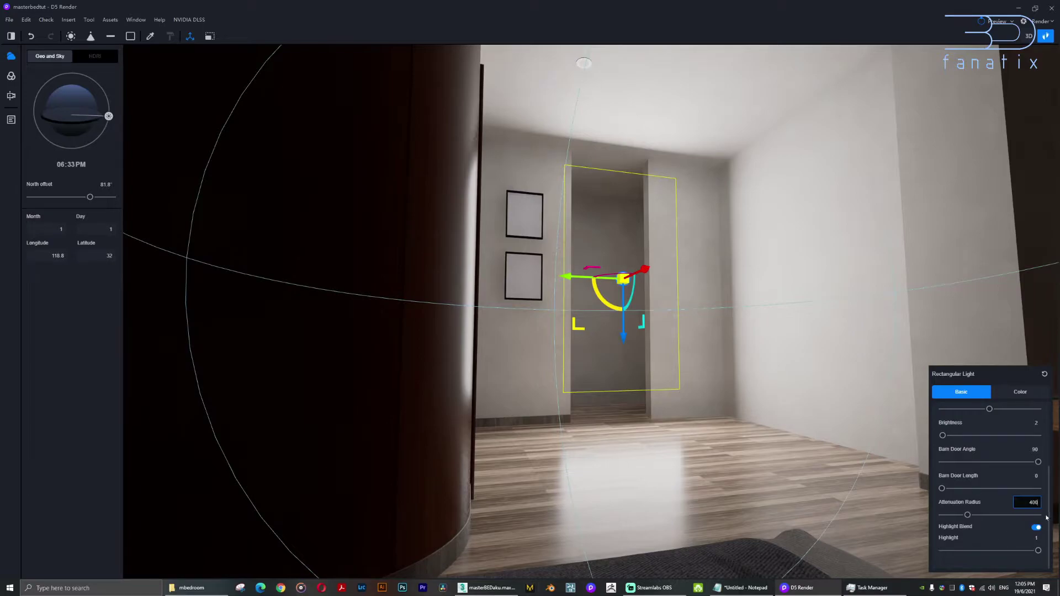
Set the rectangular light's color temperature to 4500.
{"action": "left_click", "coordinate": [1021, 393]}
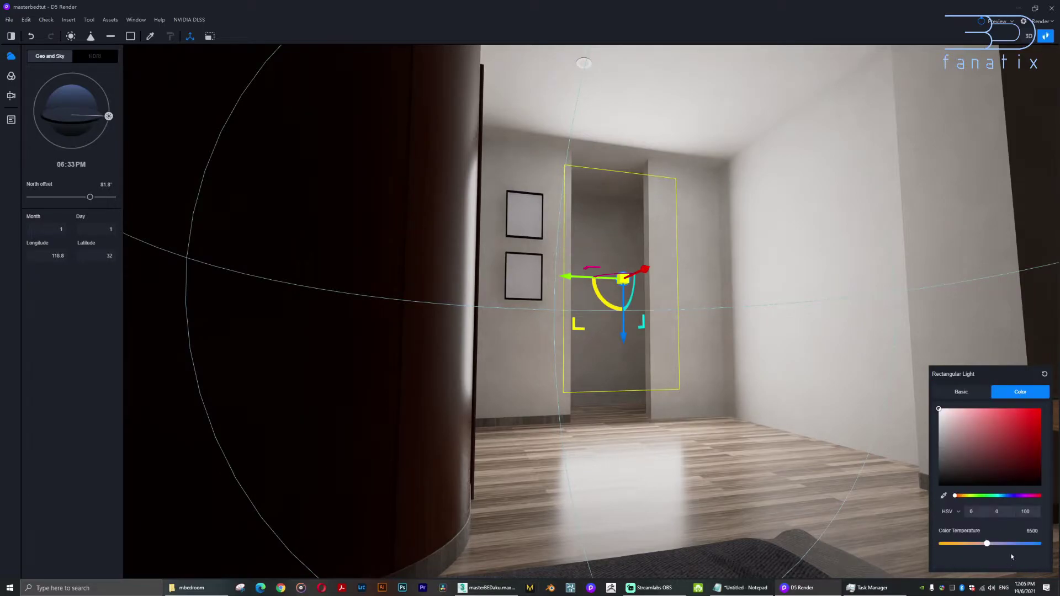
{"action": "left_click", "coordinate": [1030, 531]}
{"action": "type", "text": "45"}
Return to Scene 1 and save it again with the sun's time of day set to 06:27 PM.
{"action": "left_click", "coordinate": [11, 120]}
{"action": "left_click", "coordinate": [41, 72]}
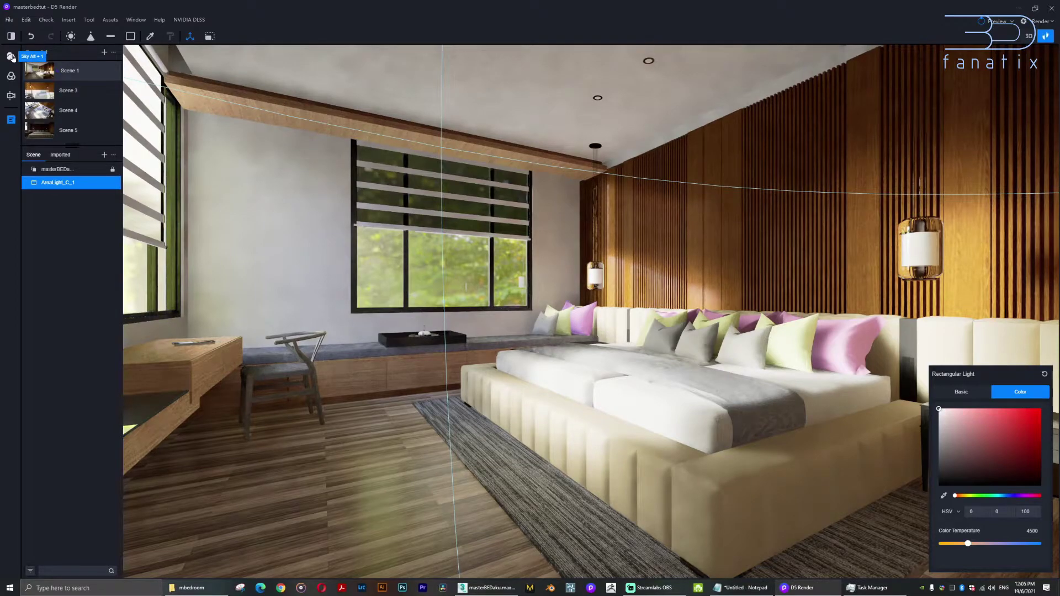
{"action": "left_click", "coordinate": [12, 57]}
{"action": "left_click", "coordinate": [54, 62]}
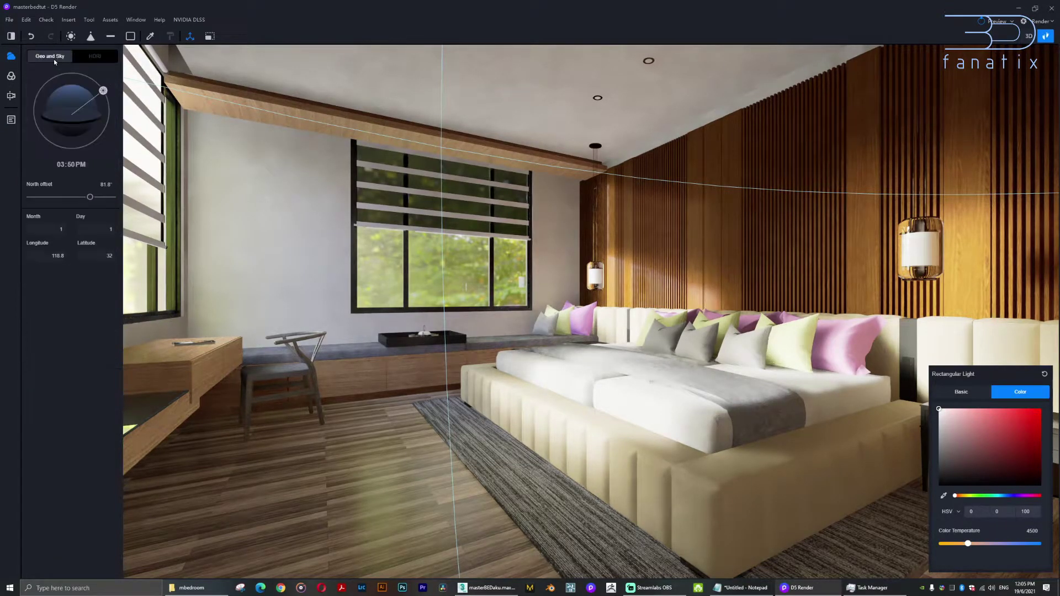
{"action": "left_click_drag", "start_coordinate": [104, 91], "coordinate": [109, 114]}
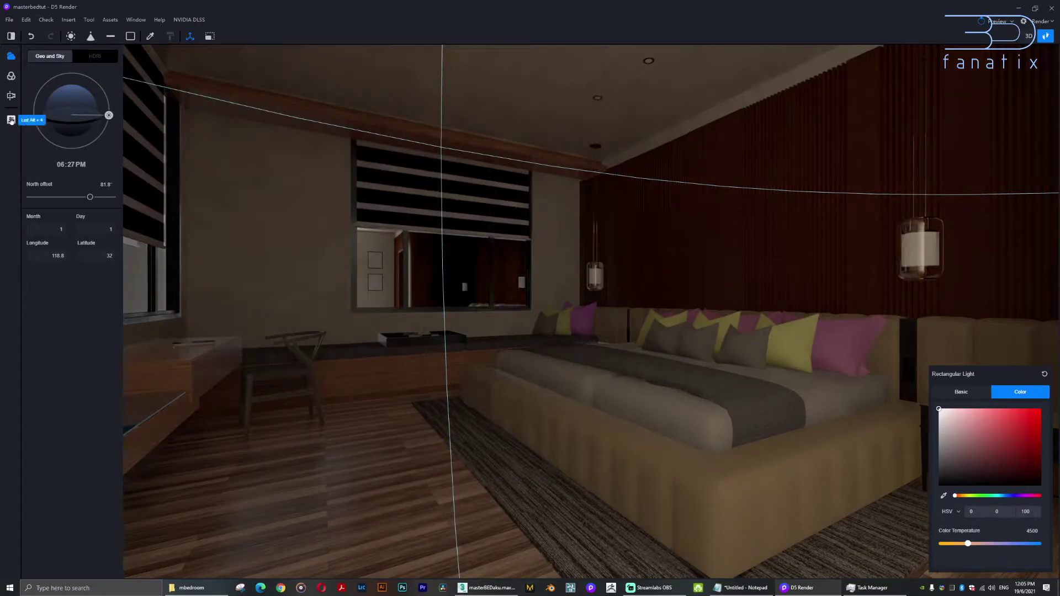
{"action": "left_click", "coordinate": [10, 120]}
{"action": "left_click", "coordinate": [100, 71]}
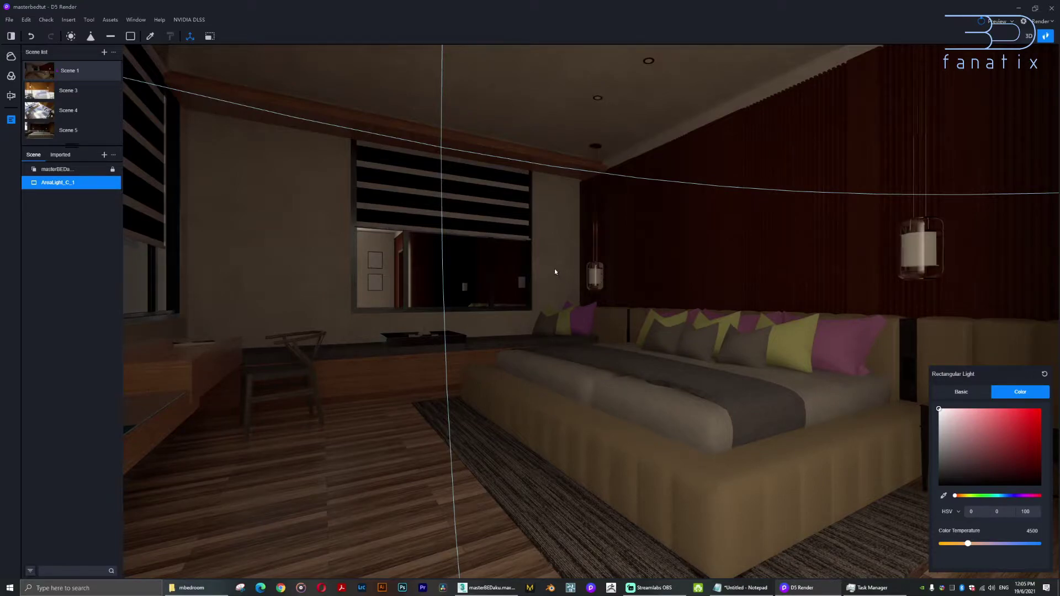
Switch the viewport preview from high quality to a lower quality level.
{"action": "left_click", "coordinate": [1012, 23]}
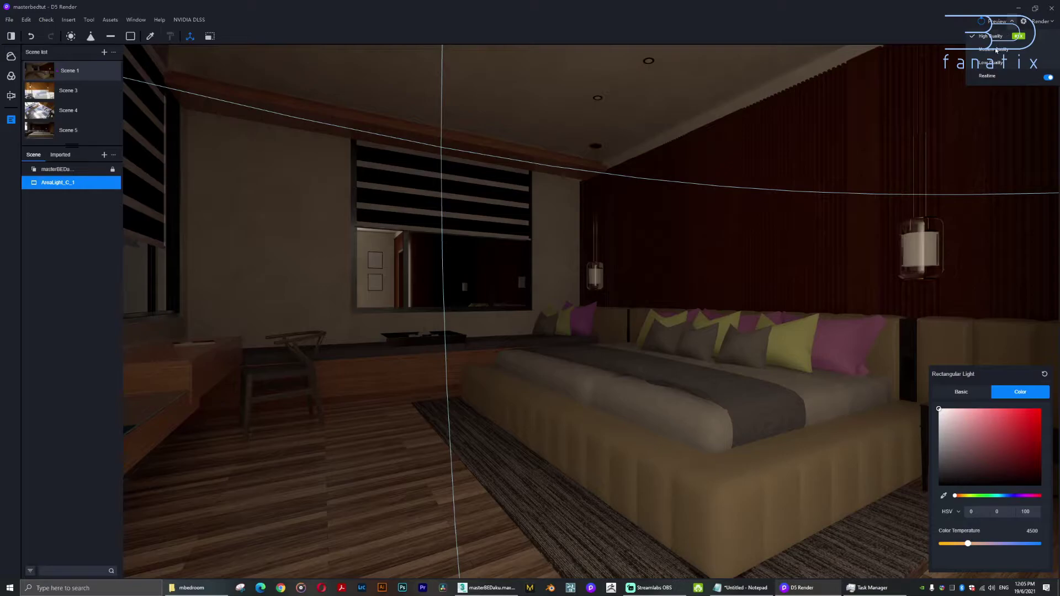
{"action": "left_click", "coordinate": [937, 12]}
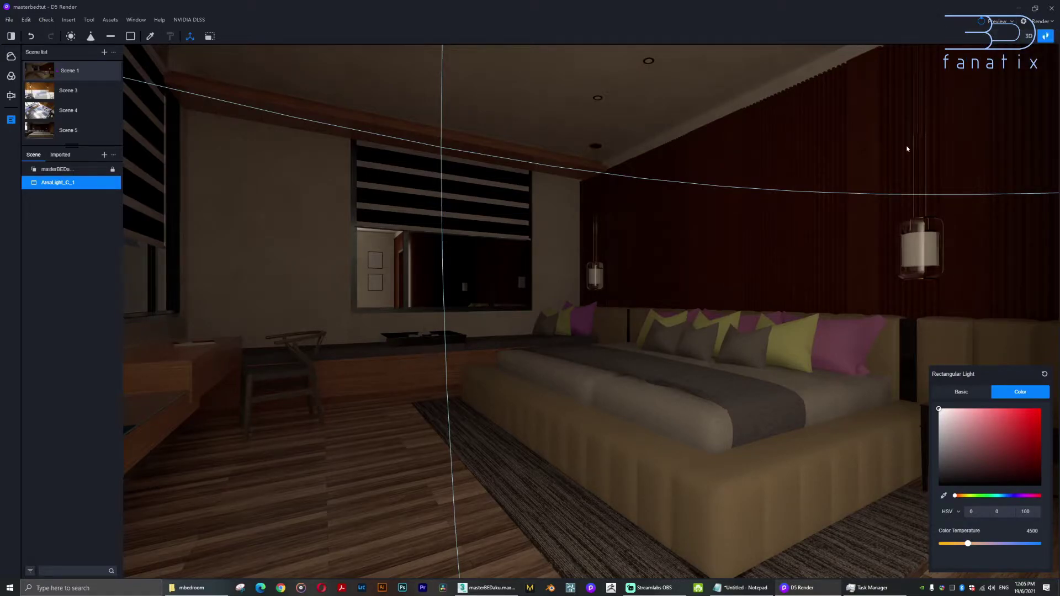
{"action": "left_click", "coordinate": [1013, 25]}
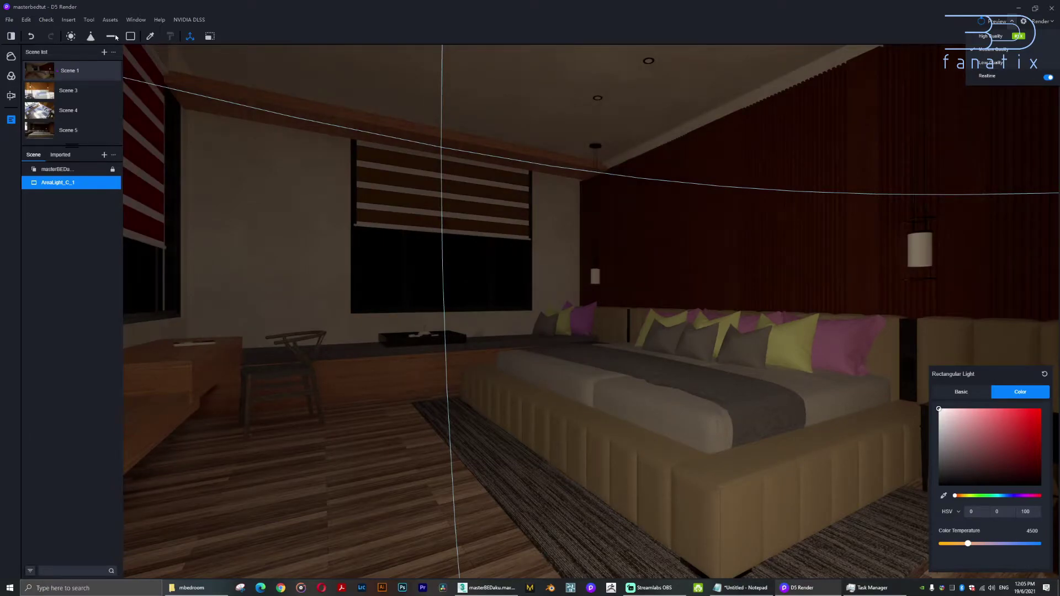
Place a strip light on the wooden ledge above the far window and raise it slightly.
{"action": "left_click", "coordinate": [109, 38]}
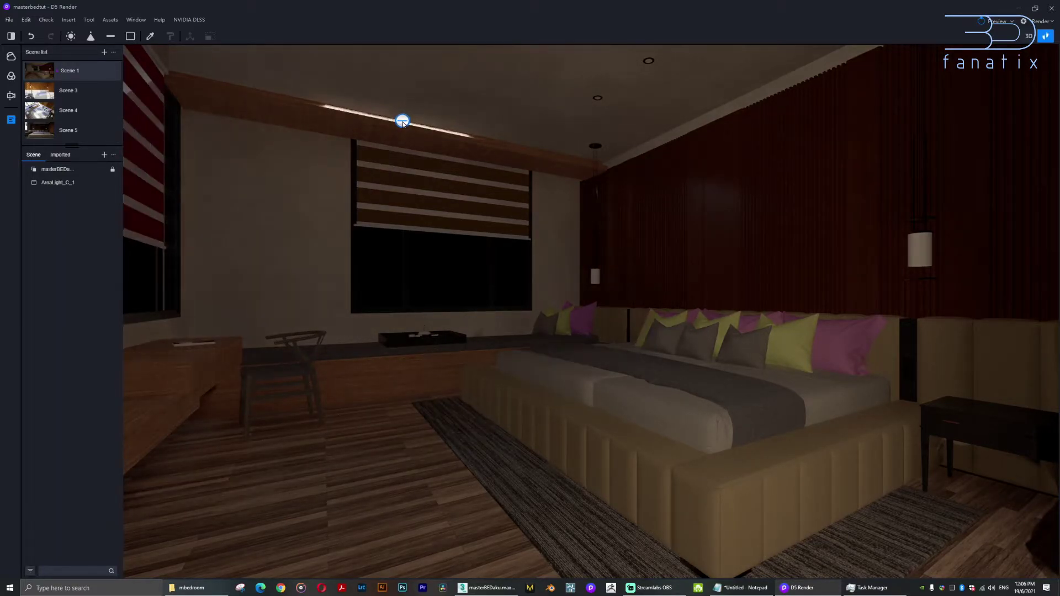
{"action": "left_click", "coordinate": [401, 124]}
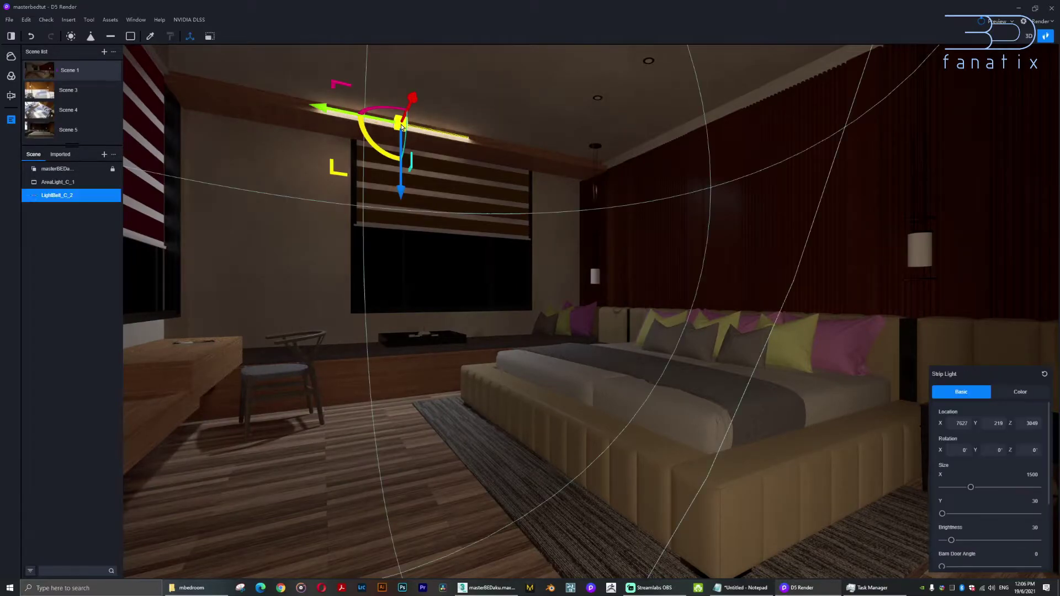
{"action": "right_click_drag", "start_coordinate": [474, 270], "coordinate": [382, 229]}
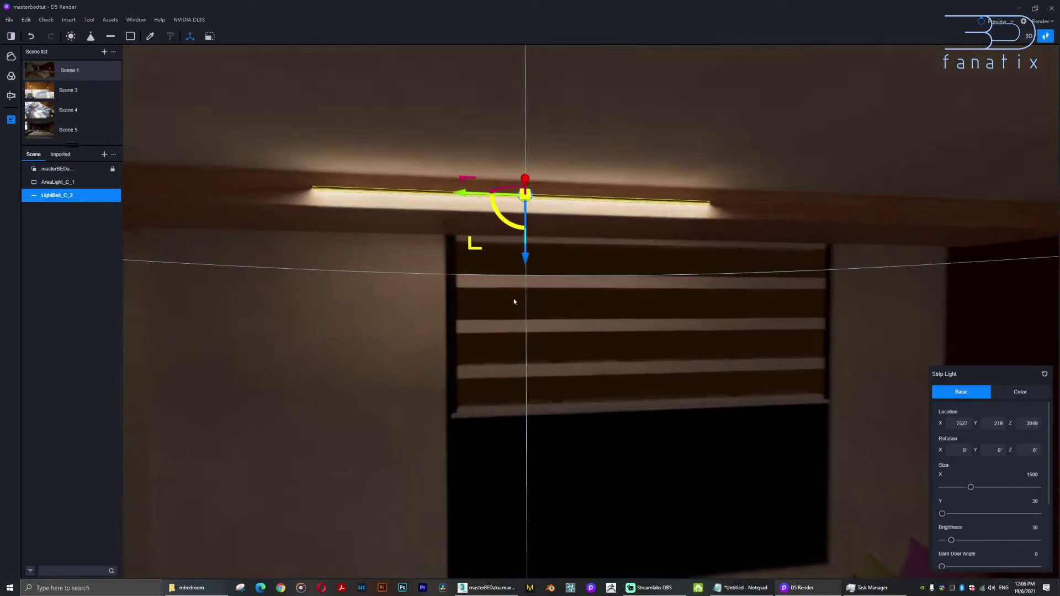
{"action": "left_click_drag", "start_coordinate": [524, 248], "coordinate": [524, 244]}
Rotate the strip light to -90° about X so it shines up onto the ceiling.
{"action": "key", "text": "d"}
{"action": "key", "text": "s"}
{"action": "right_click_drag", "start_coordinate": [546, 311], "coordinate": [238, 307]}
{"action": "key", "text": "d"}
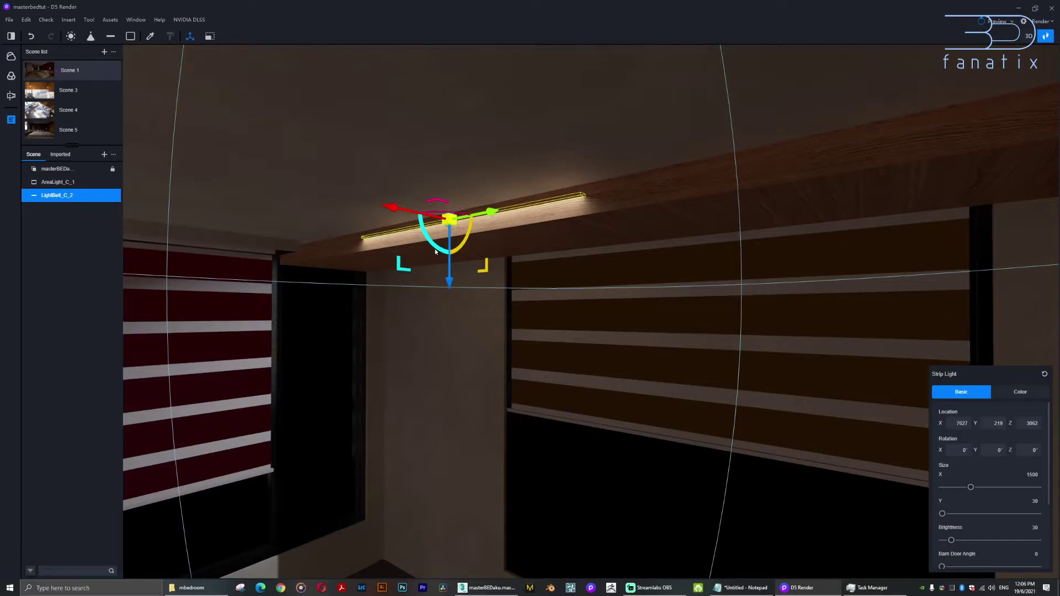
{"action": "left_click_drag", "start_coordinate": [437, 250], "coordinate": [480, 158]}
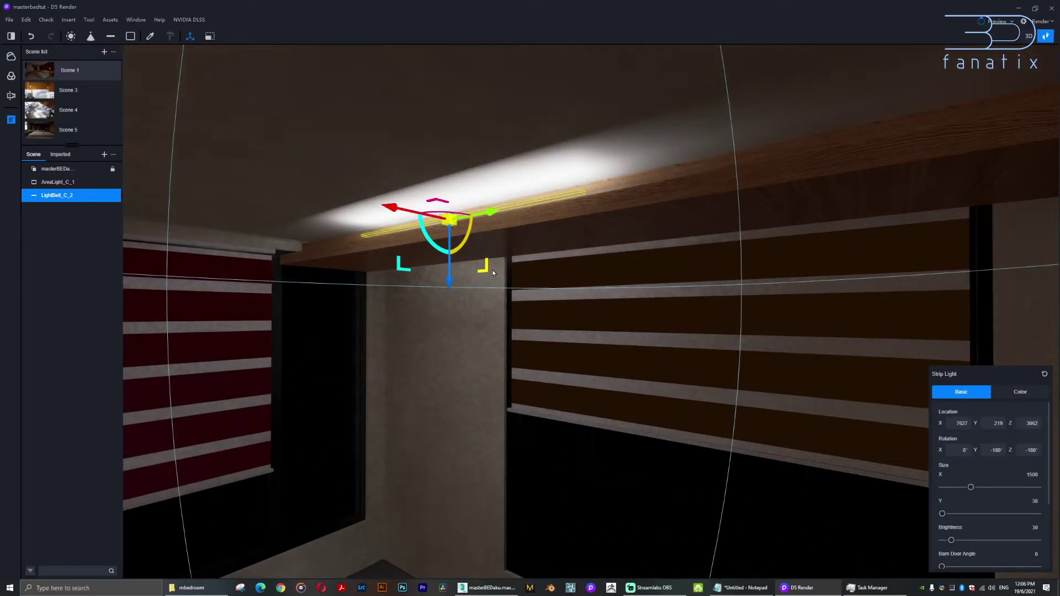
{"action": "left_click_drag", "start_coordinate": [433, 243], "coordinate": [515, 332]}
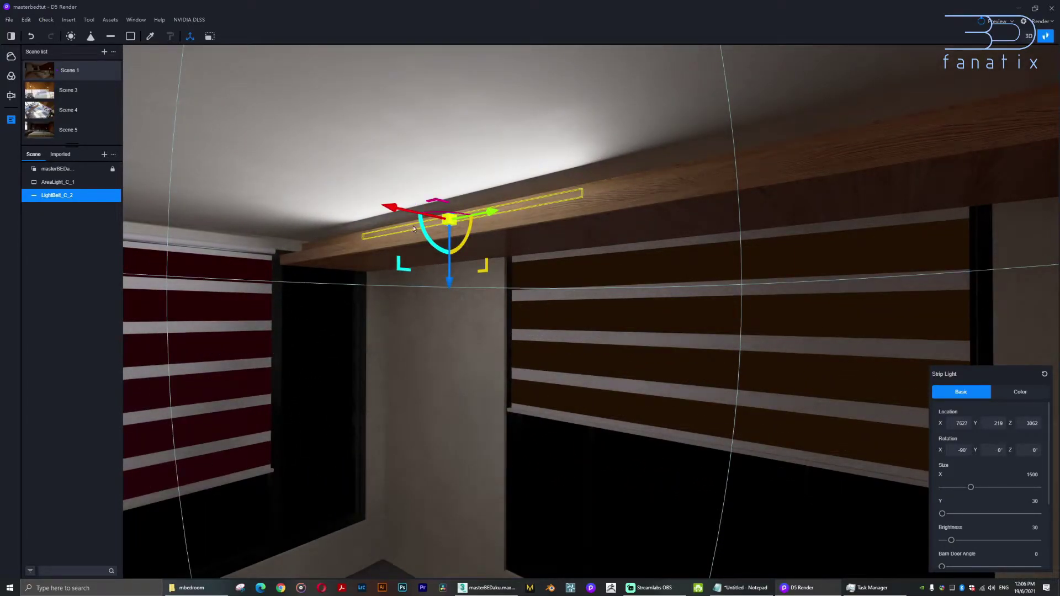
Move the strip light back into the wooden ledge to X 7749 and raise it closer to the ceiling.
{"action": "left_click_drag", "start_coordinate": [393, 210], "coordinate": [422, 218]}
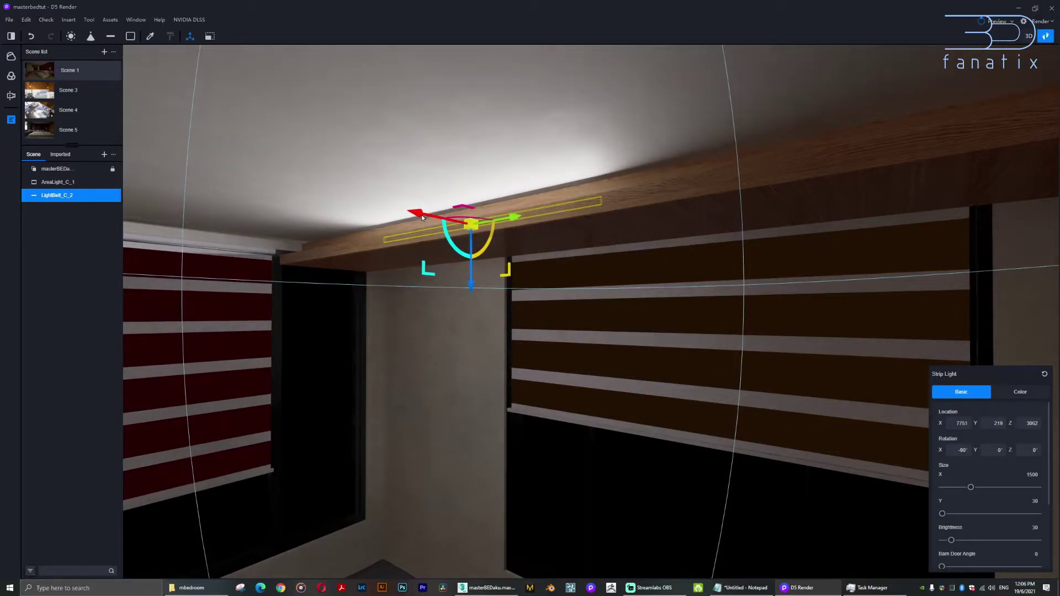
{"action": "scroll", "coordinate": [590, 242], "scroll_direction": "up", "scroll_amount": 3}
{"action": "middle_click_drag", "start_coordinate": [518, 234], "coordinate": [522, 362]}
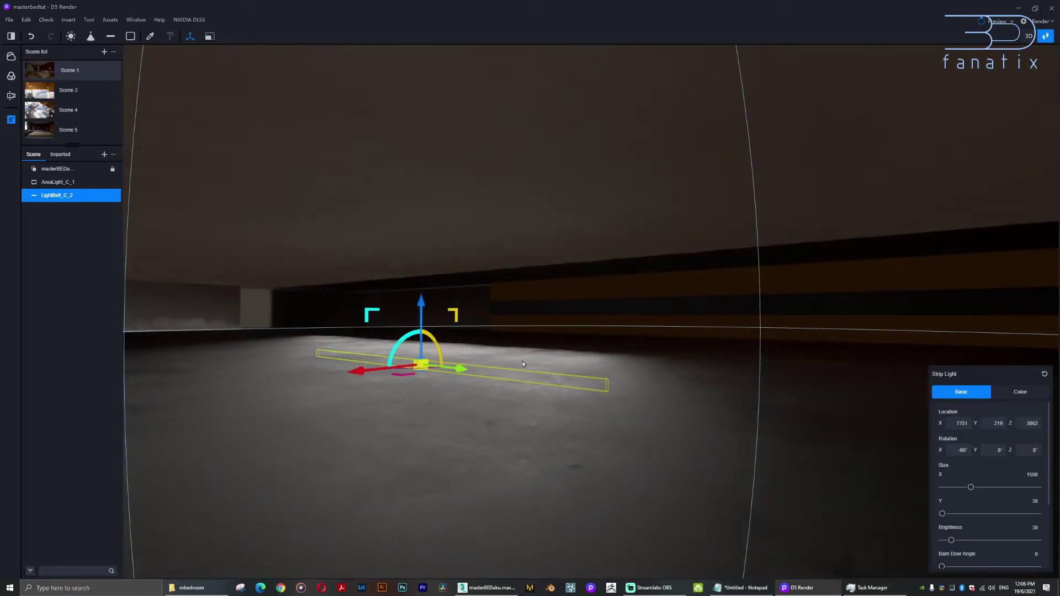
{"action": "key", "text": "q"}
{"action": "mouse_move", "coordinate": [366, 273]}
{"action": "left_mouse_down"}
{"action": "mouse_move", "coordinate": [376, 275]}
{"action": "mouse_move", "coordinate": [364, 278]}
{"action": "left_mouse_up"}
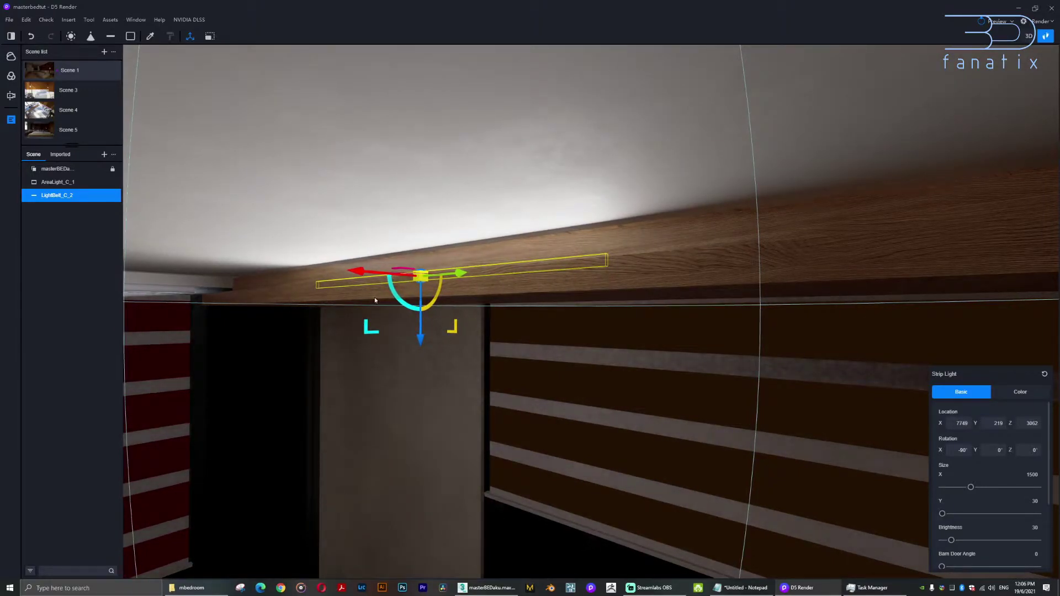
{"action": "left_click_drag", "start_coordinate": [421, 337], "coordinate": [420, 324]}
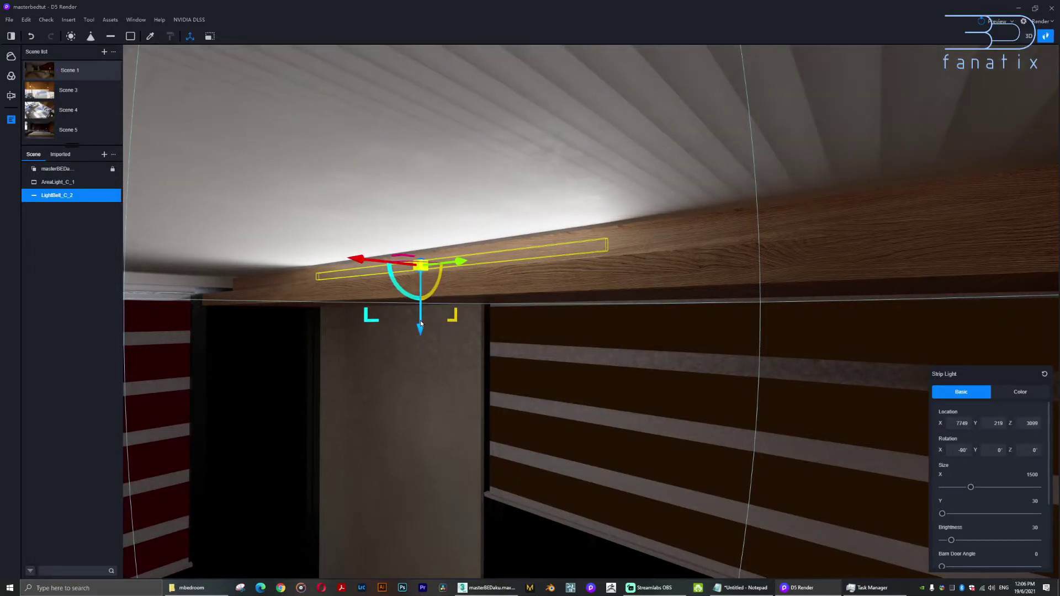
Examine the strip light's glow on the ceiling from below and lower the light slightly behind the ledge.
{"action": "scroll", "coordinate": [441, 376], "scroll_direction": "down", "scroll_amount": 2}
{"action": "right_click_drag", "start_coordinate": [447, 389], "coordinate": [549, 360]}
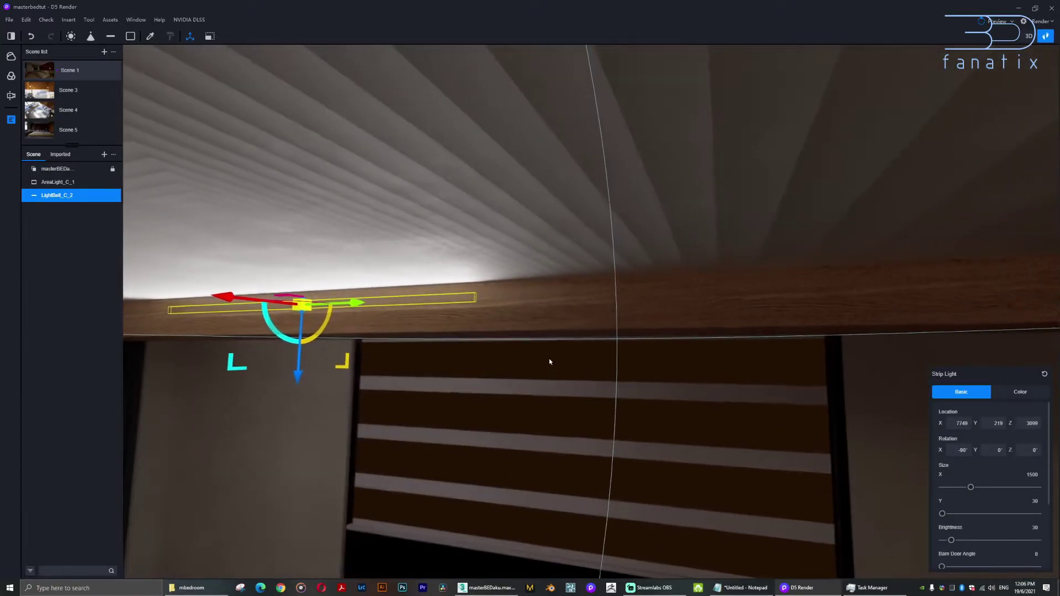
{"action": "scroll", "coordinate": [549, 362], "scroll_direction": "down", "scroll_amount": 3}
{"action": "key", "text": "a"}
{"action": "key", "text": "w"}
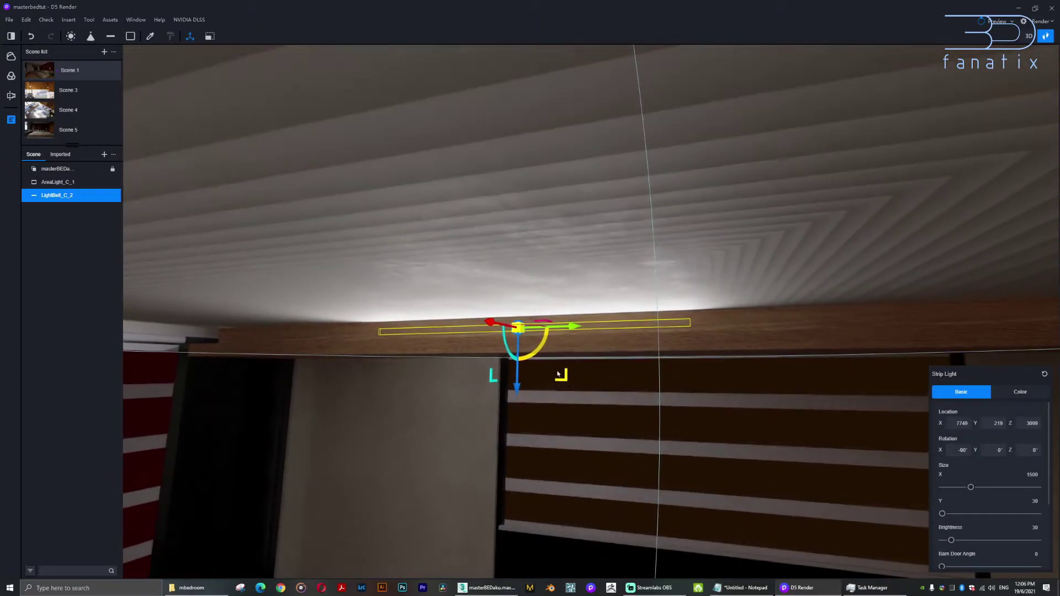
{"action": "key", "text": "q"}
{"action": "right_click_drag", "start_coordinate": [585, 392], "coordinate": [613, 315]}
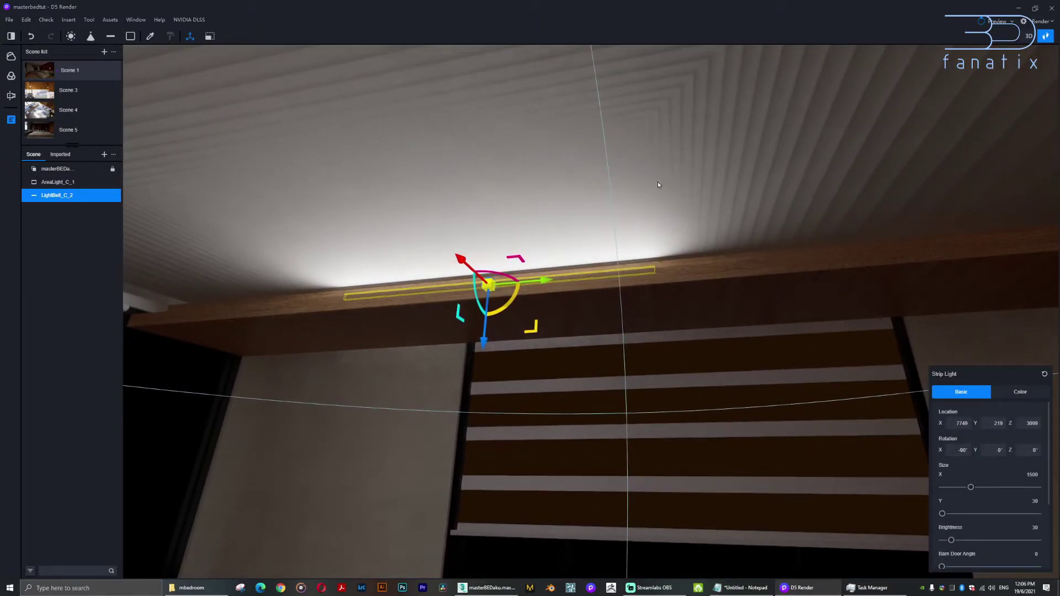
{"action": "left_click_drag", "start_coordinate": [483, 339], "coordinate": [481, 344]}
Lengthen the strip light to 3807, center it along the ledge at Y 657 and fine-tune its height.
{"action": "right_click_drag", "start_coordinate": [561, 349], "coordinate": [581, 348]}
{"action": "scroll", "coordinate": [581, 351], "scroll_direction": "down", "scroll_amount": 1}
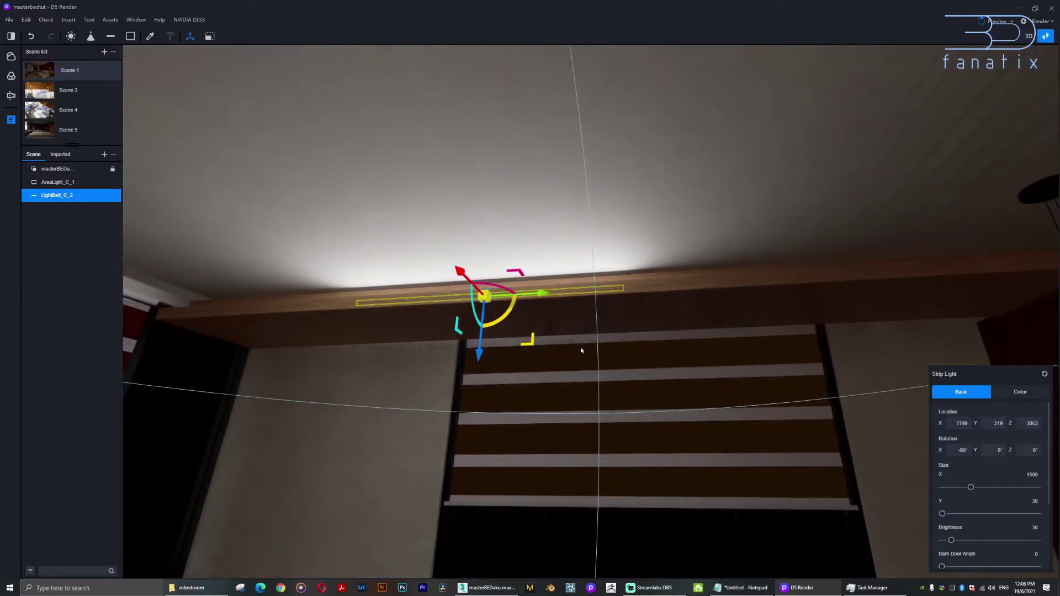
{"action": "middle_click_drag", "start_coordinate": [582, 350], "coordinate": [601, 350]}
{"action": "right_click_drag", "start_coordinate": [622, 335], "coordinate": [658, 337]}
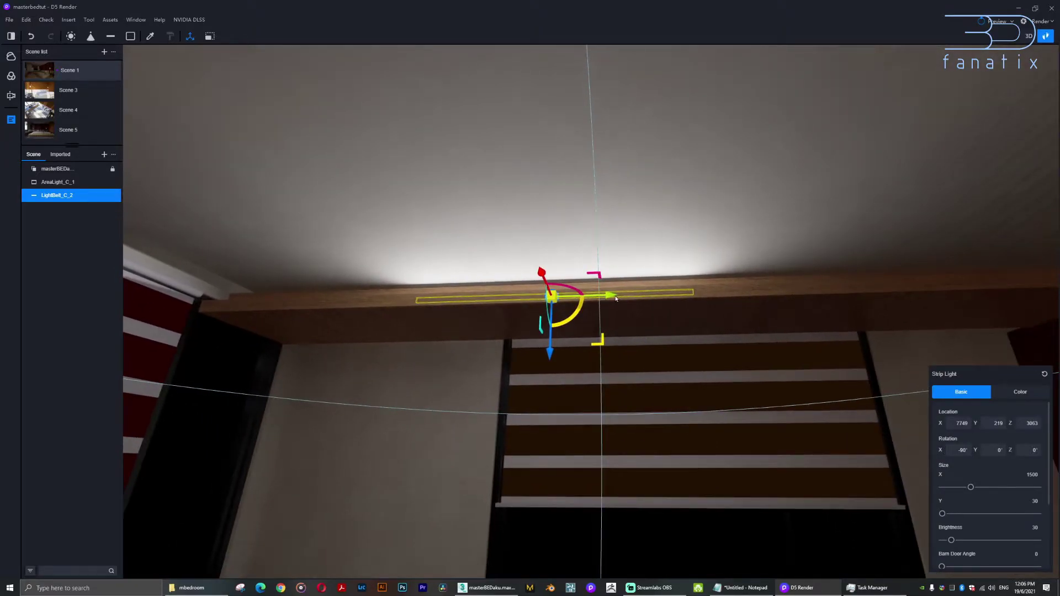
{"action": "left_click_drag", "start_coordinate": [605, 297], "coordinate": [654, 296]}
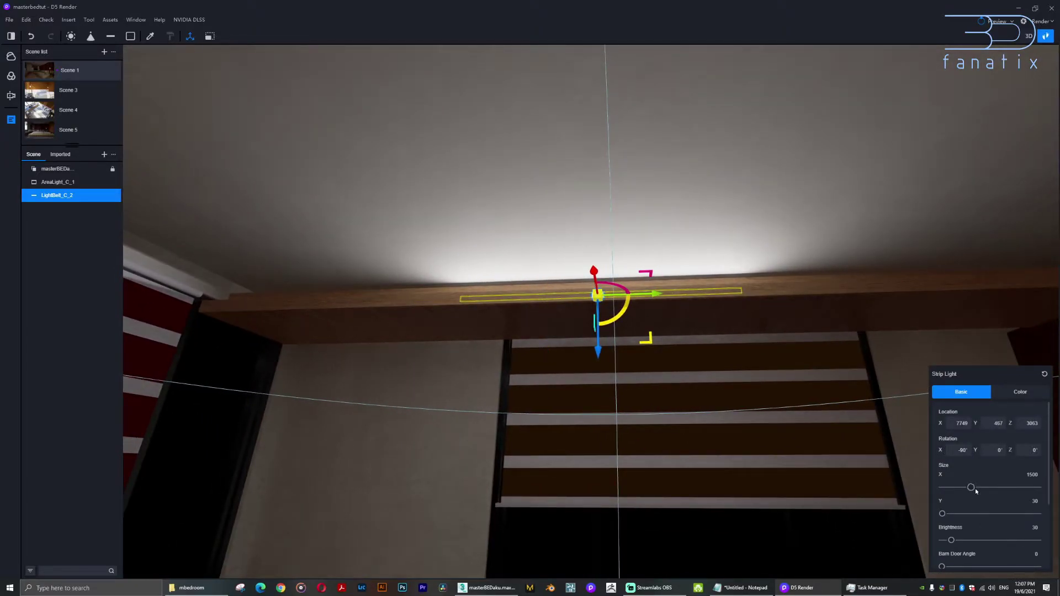
{"action": "left_click_drag", "start_coordinate": [974, 493], "coordinate": [1015, 492]}
{"action": "right_click_drag", "start_coordinate": [725, 413], "coordinate": [753, 403]}
{"action": "left_click_drag", "start_coordinate": [615, 311], "coordinate": [649, 317]}
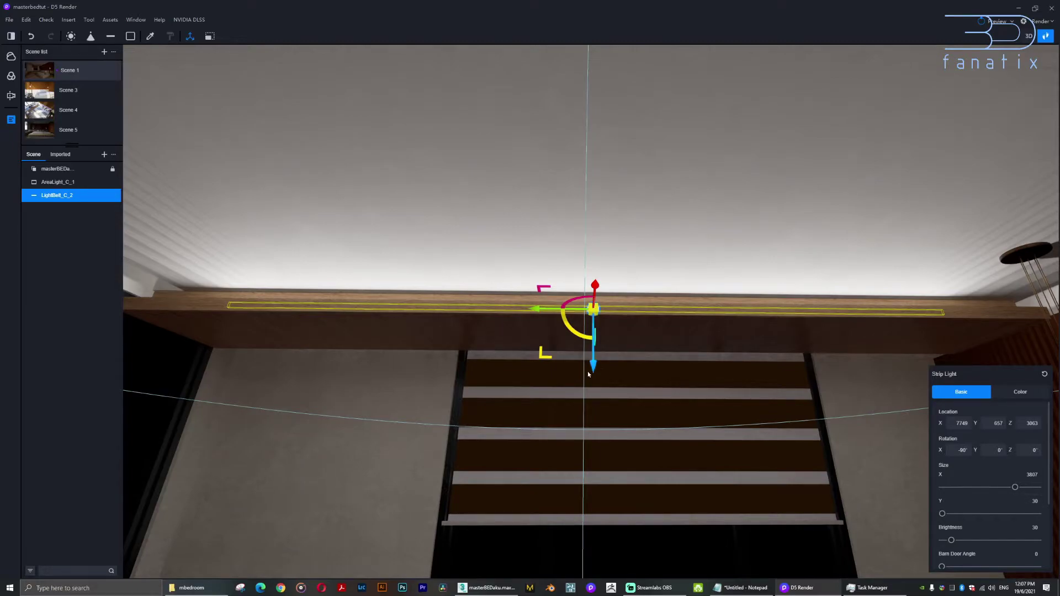
{"action": "left_click_drag", "start_coordinate": [593, 370], "coordinate": [590, 365]}
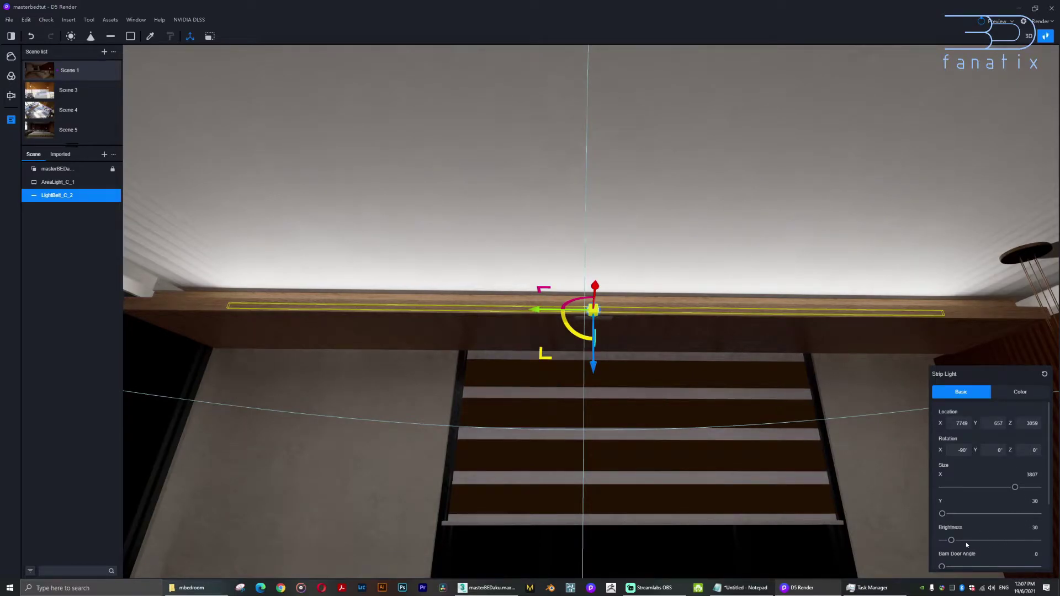
Set the strip light's brightness to 11.7 and try an attenuation radius of 300, then set it to 200.
{"action": "left_click_drag", "start_coordinate": [951, 540], "coordinate": [946, 540]}
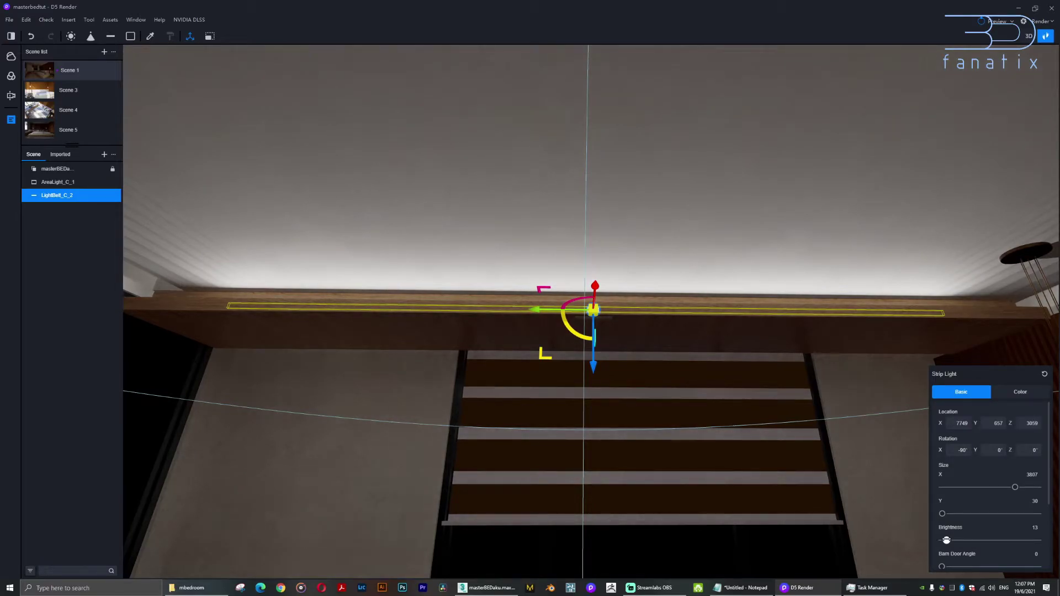
{"action": "left_click_drag", "start_coordinate": [947, 540], "coordinate": [946, 540]}
{"action": "scroll", "coordinate": [979, 516], "scroll_direction": "down", "scroll_amount": 3}
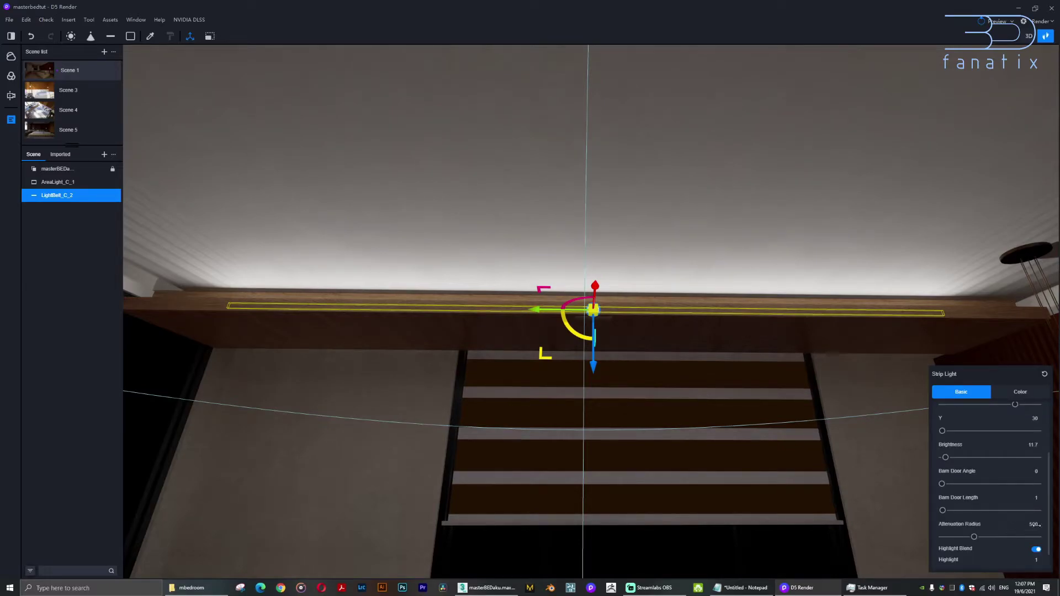
{"action": "scroll", "coordinate": [683, 402], "scroll_direction": "down", "scroll_amount": 5}
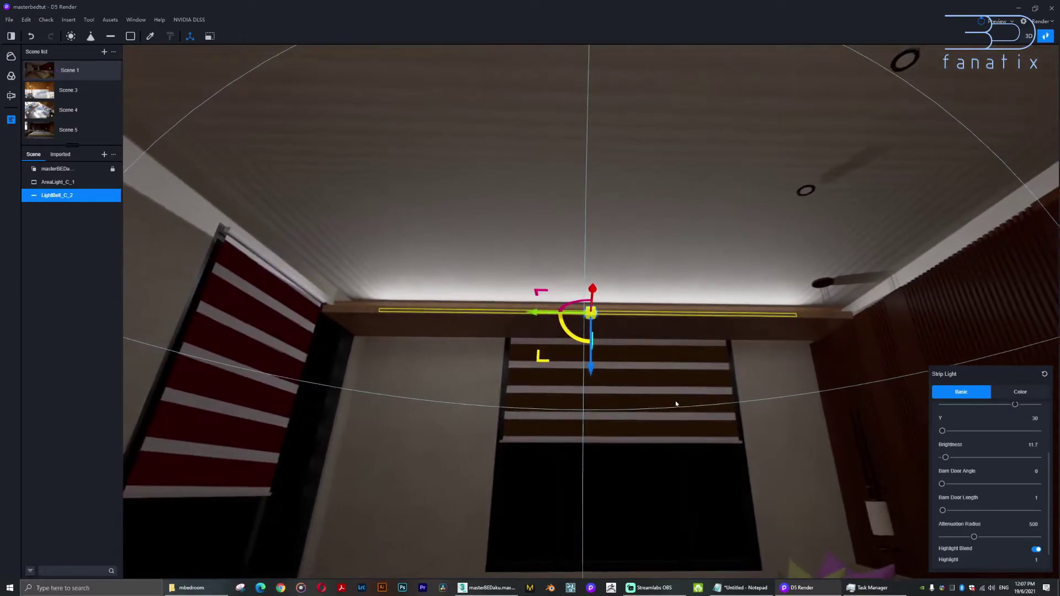
{"action": "right_click_drag", "start_coordinate": [673, 403], "coordinate": [737, 401]}
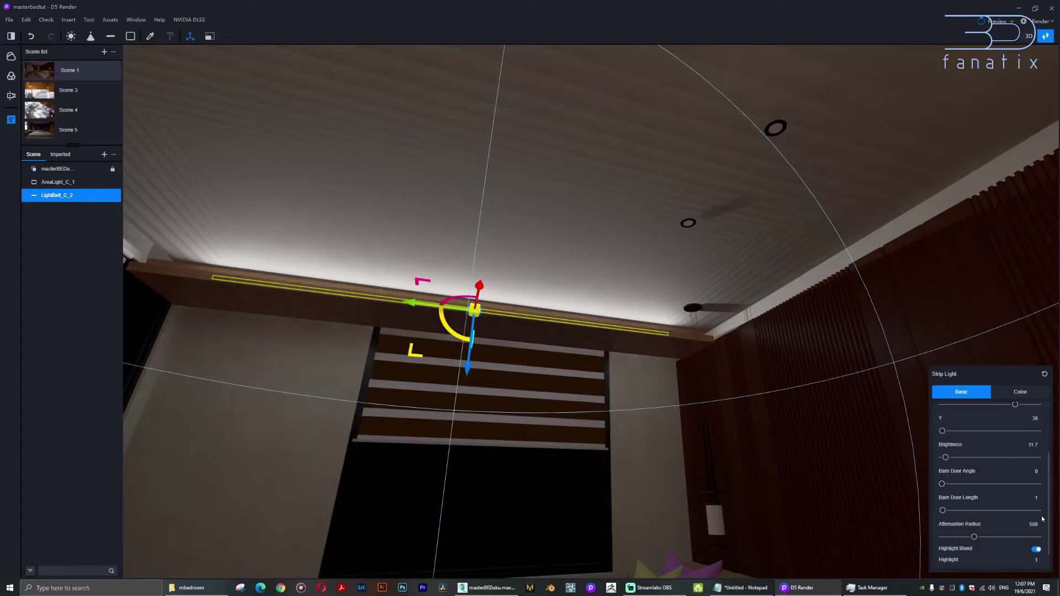
{"action": "left_click", "coordinate": [1031, 525]}
{"action": "type", "text": "300"}
{"action": "double_click", "coordinate": [1034, 525]}
{"action": "type", "text": "200"}
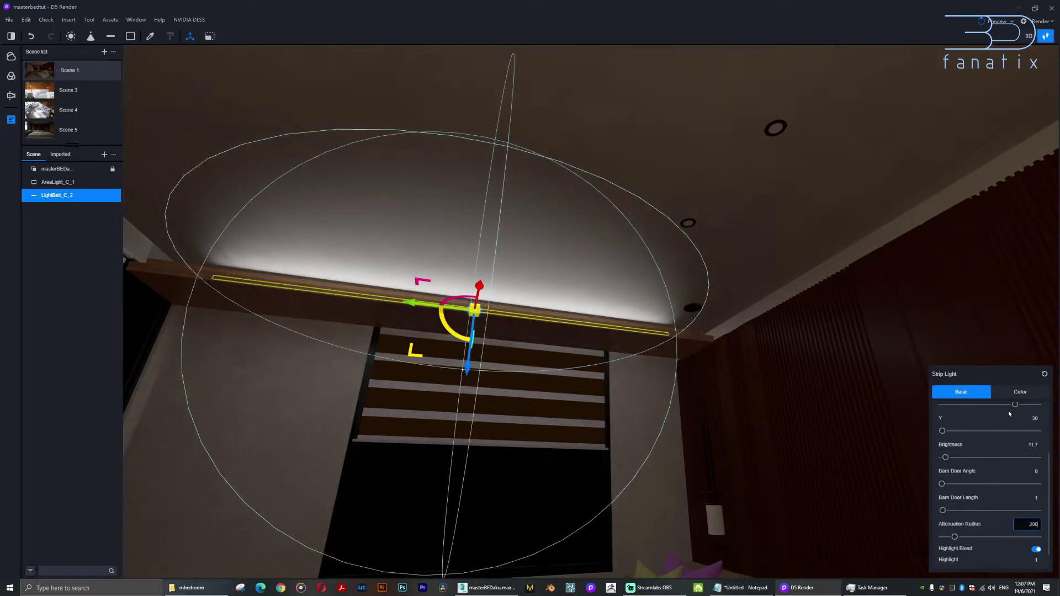
Lower the strip light's color temperature to give the ceiling glow a warm tone.
{"action": "left_click", "coordinate": [1021, 392]}
{"action": "left_click", "coordinate": [987, 543]}
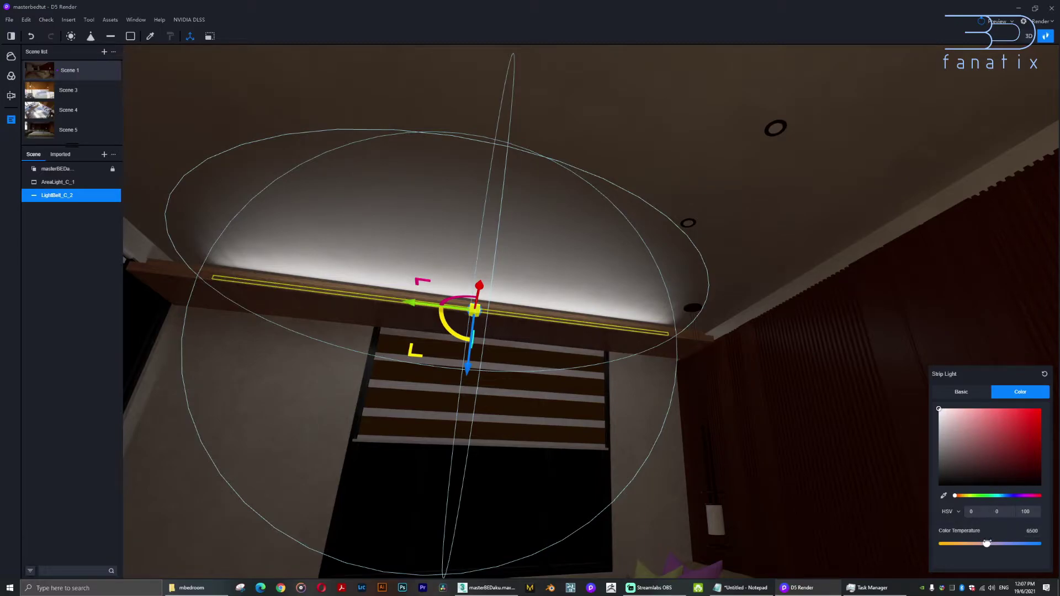
{"action": "left_click_drag", "start_coordinate": [987, 543], "coordinate": [960, 544]}
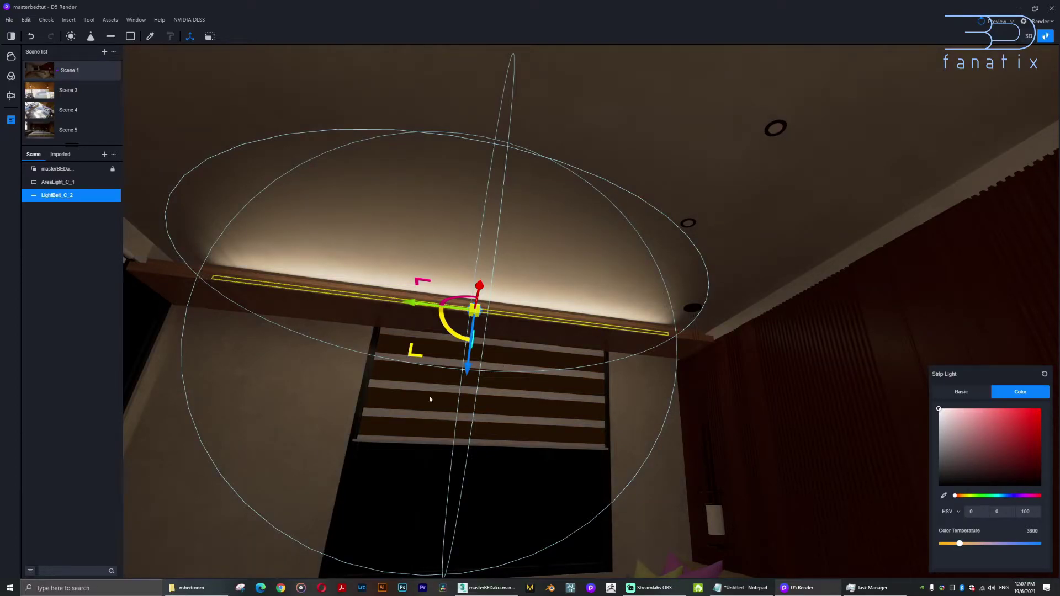
Extend the strip light to a length of 4219, shift it to X 7729 and raise it slightly.
{"action": "left_click", "coordinate": [960, 392]}
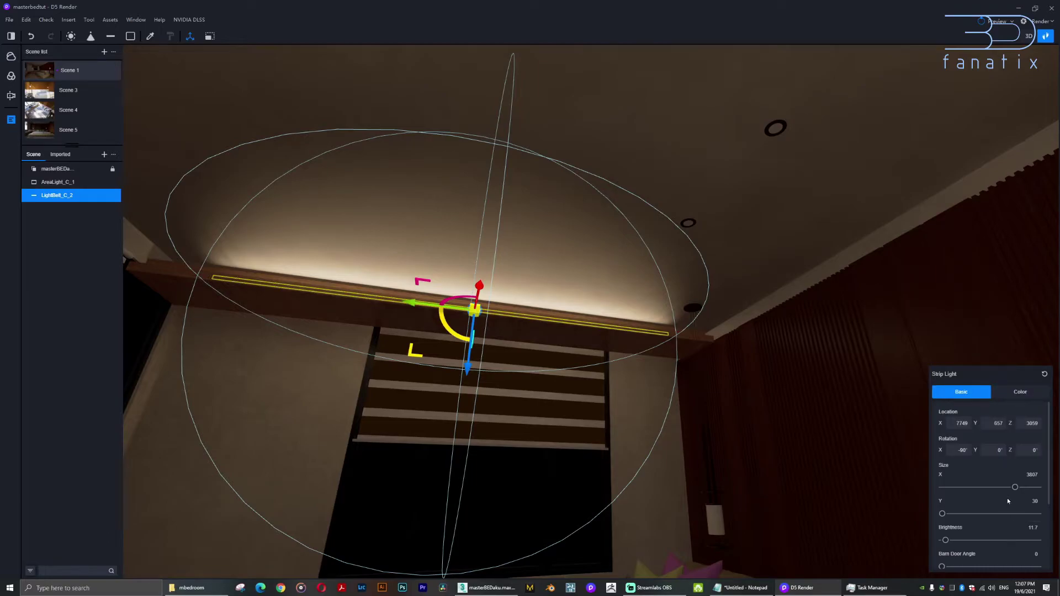
{"action": "left_click_drag", "start_coordinate": [1016, 487], "coordinate": [1023, 493]}
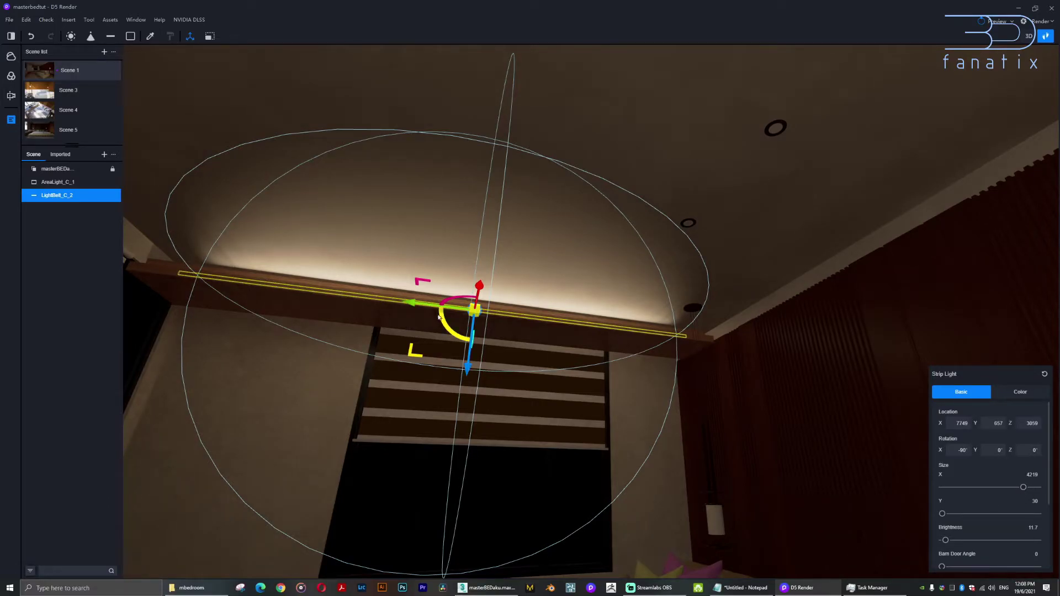
{"action": "left_click_drag", "start_coordinate": [480, 290], "coordinate": [480, 288]}
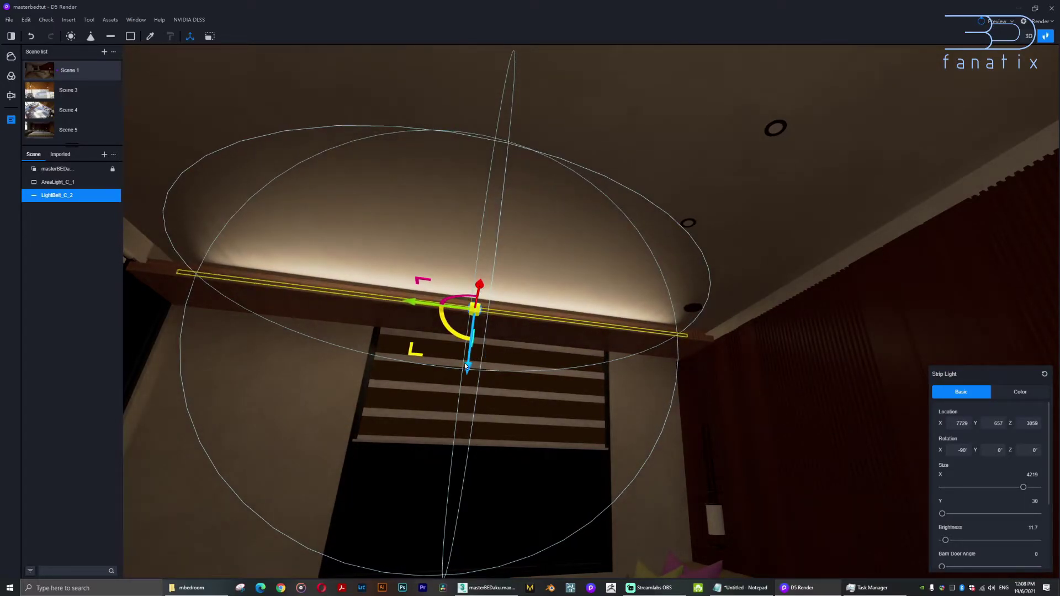
{"action": "left_click_drag", "start_coordinate": [468, 367], "coordinate": [467, 363]}
Duplicate the ceiling strip light, place the copy at the floor along the base of the window bench and select it.
{"action": "right_click_drag", "start_coordinate": [561, 405], "coordinate": [528, 481]}
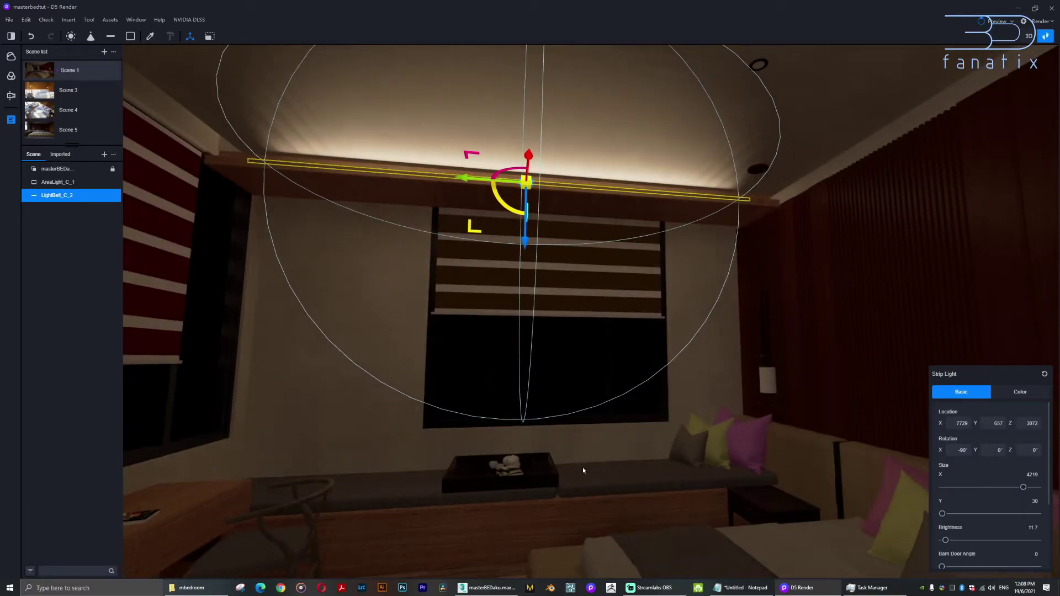
{"action": "scroll", "coordinate": [583, 470], "scroll_direction": "down", "scroll_amount": 3}
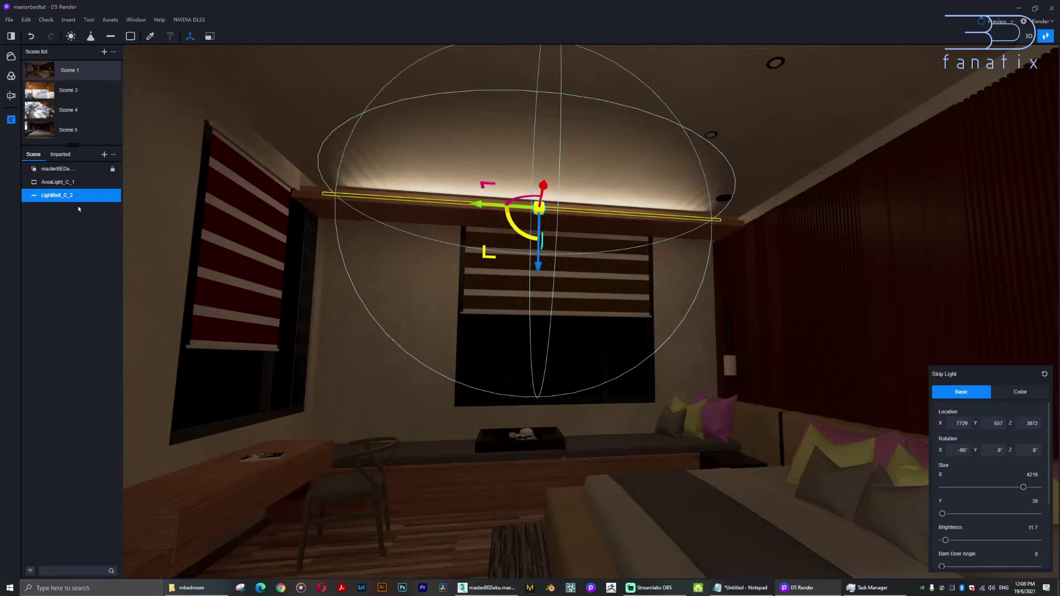
{"action": "left_click", "coordinate": [55, 182]}
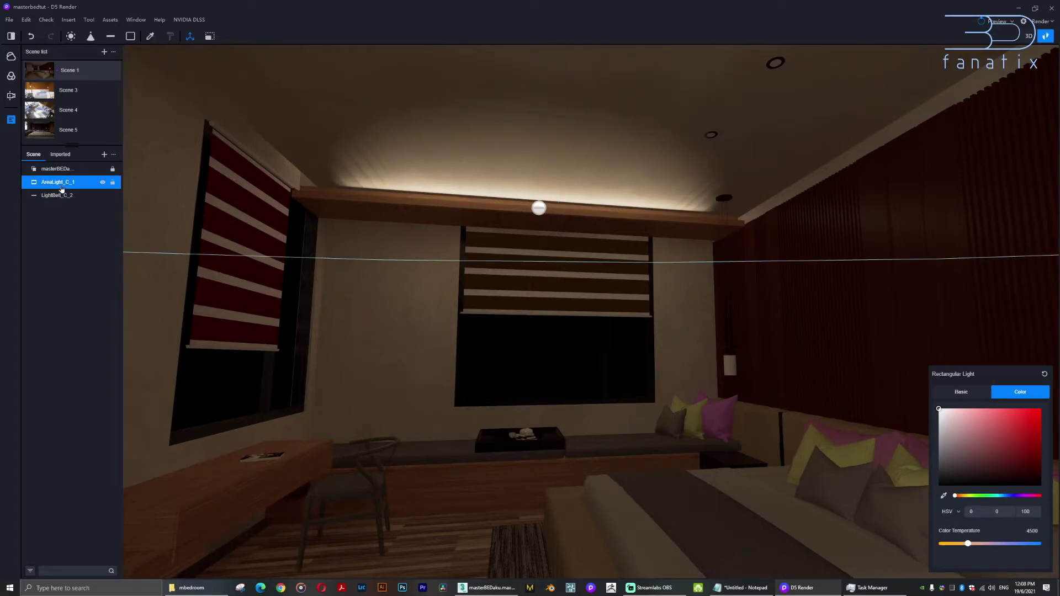
{"action": "left_click", "coordinate": [63, 196]}
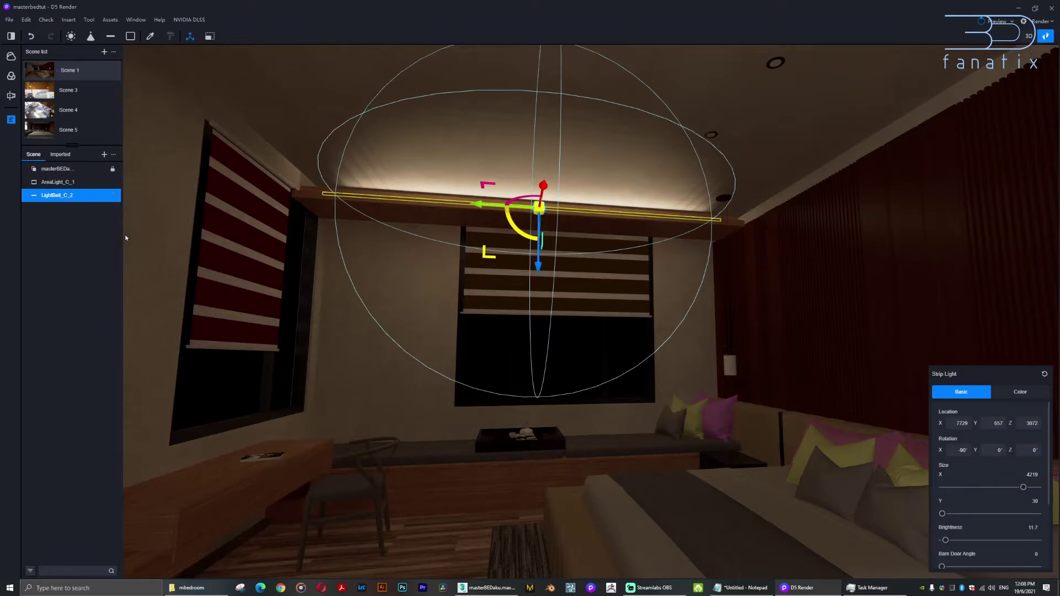
{"action": "right_click", "coordinate": [59, 200]}
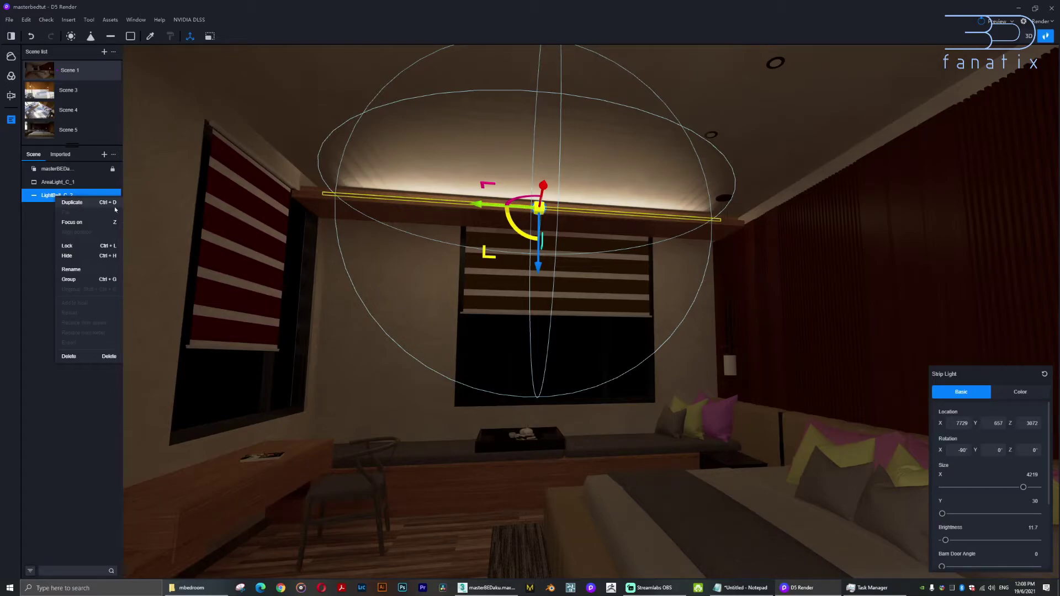
{"action": "left_click", "coordinate": [80, 203]}
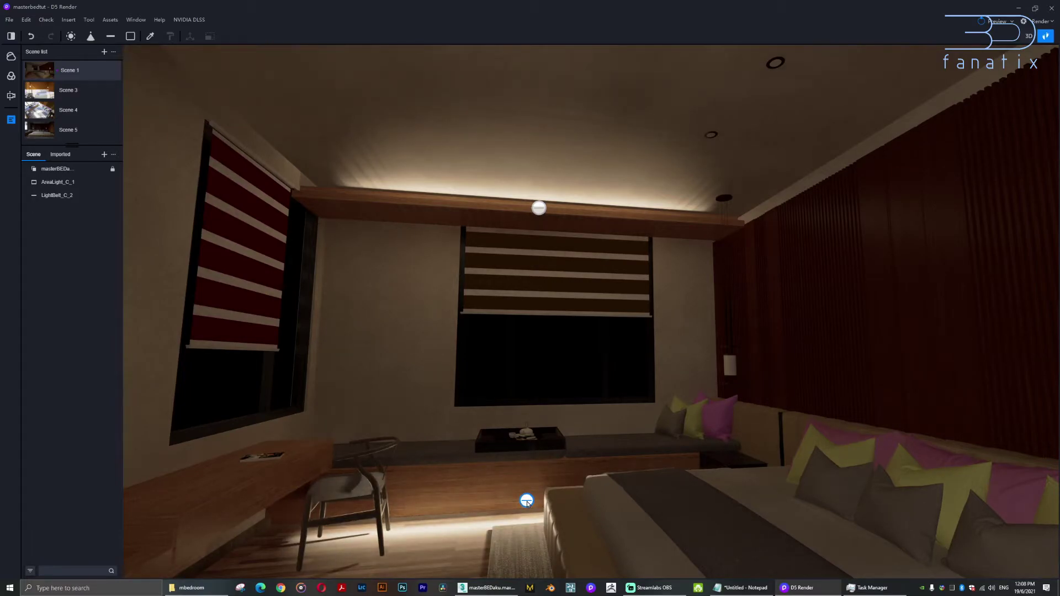
{"action": "left_click", "coordinate": [527, 502]}
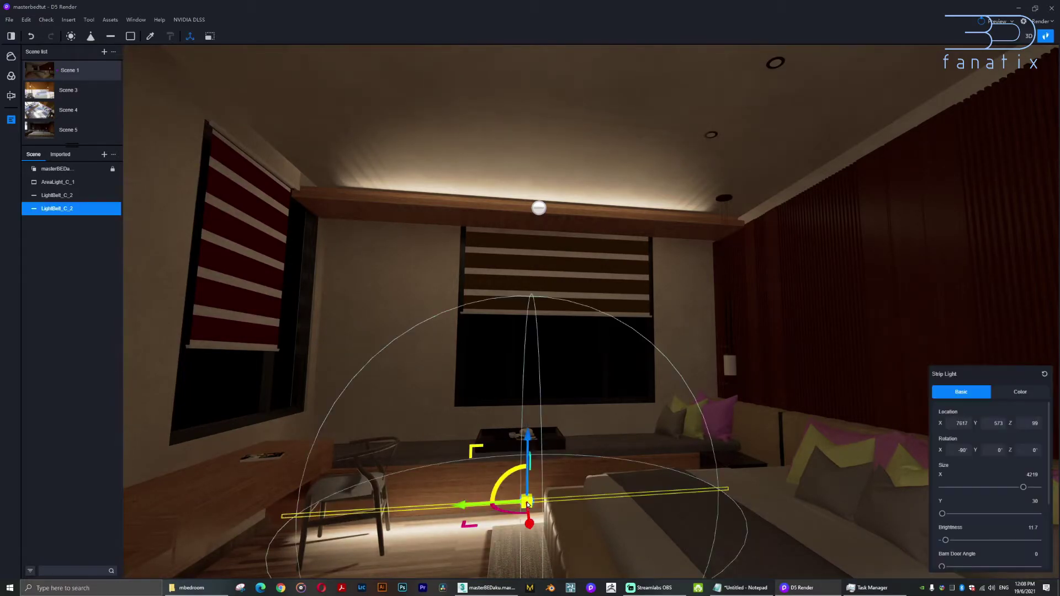
Fine-tune the copied strip light against the base of the bench, shifting it along X and lowering it to Z 77.
{"action": "right_click_drag", "start_coordinate": [434, 500], "coordinate": [717, 426]}
{"action": "key", "text": "w"}
{"action": "key", "text": "w"}
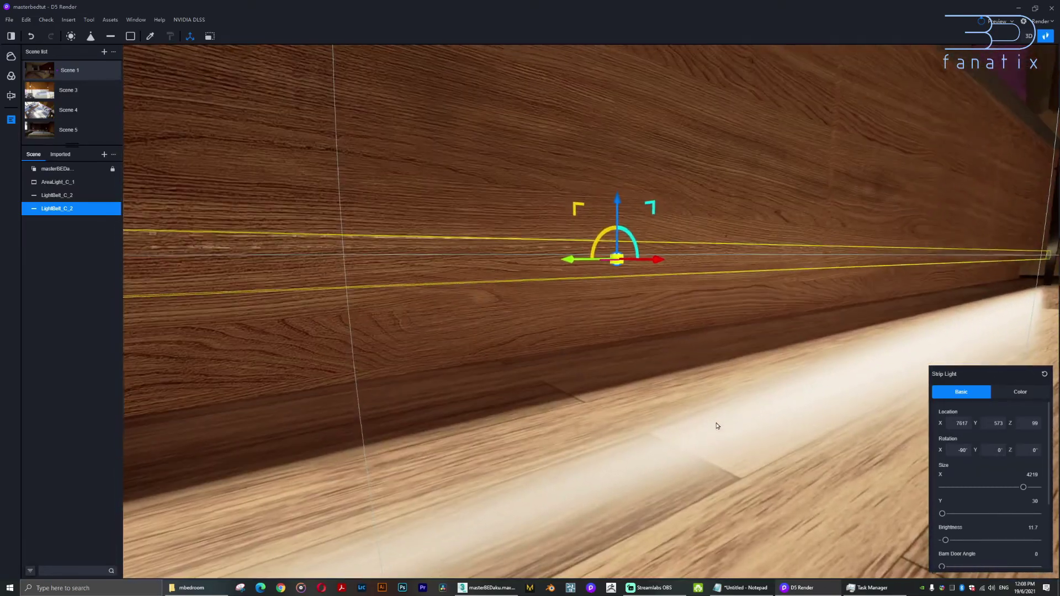
{"action": "left_click_drag", "start_coordinate": [619, 207], "coordinate": [648, 241]}
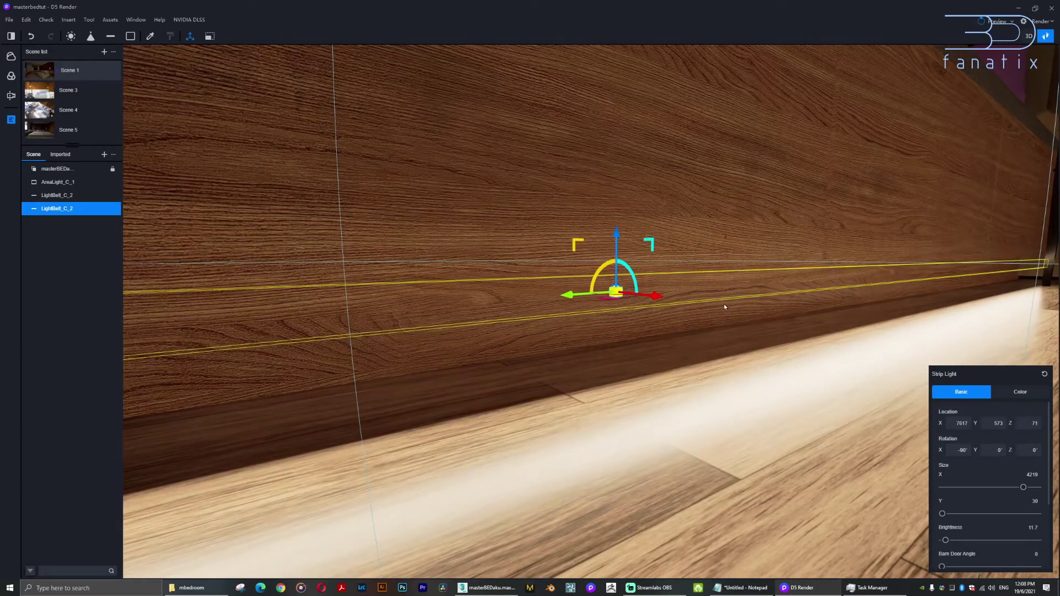
{"action": "left_click_drag", "start_coordinate": [652, 301], "coordinate": [589, 310]}
{"action": "mouse_move", "coordinate": [564, 242]}
{"action": "left_mouse_down"}
{"action": "mouse_move", "coordinate": [565, 209]}
{"action": "mouse_move", "coordinate": [567, 238]}
{"action": "left_mouse_up"}
Lengthen the bench strip light to 4501 and set its brightness to 6.5.
{"action": "scroll", "coordinate": [710, 307], "scroll_direction": "down", "scroll_amount": 5}
{"action": "right_click_drag", "start_coordinate": [709, 307], "coordinate": [580, 327]}
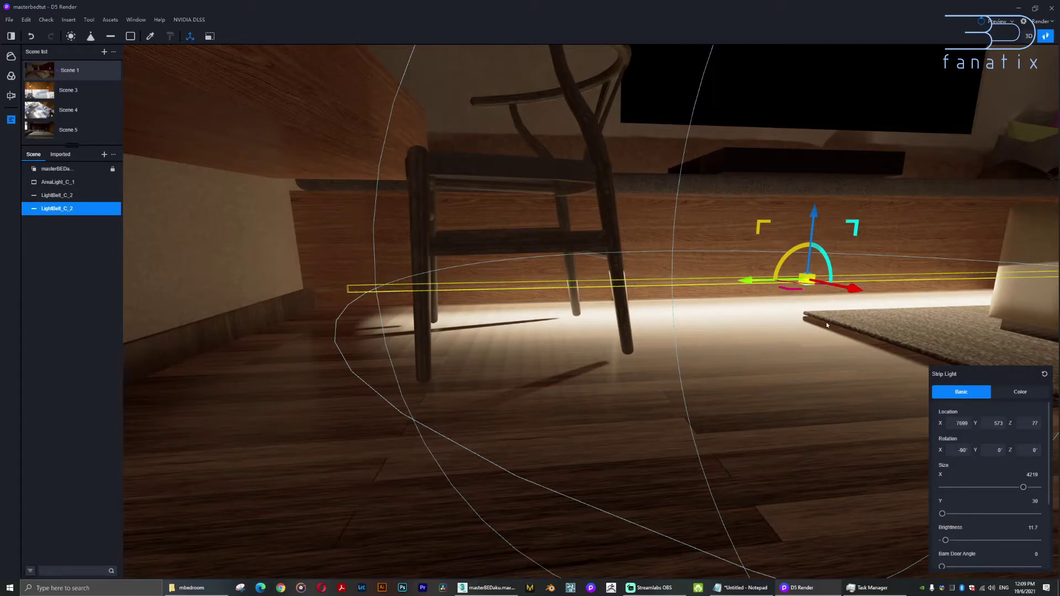
{"action": "right_click_drag", "start_coordinate": [753, 335], "coordinate": [794, 336]}
{"action": "scroll", "coordinate": [791, 334], "scroll_direction": "down", "scroll_amount": 3}
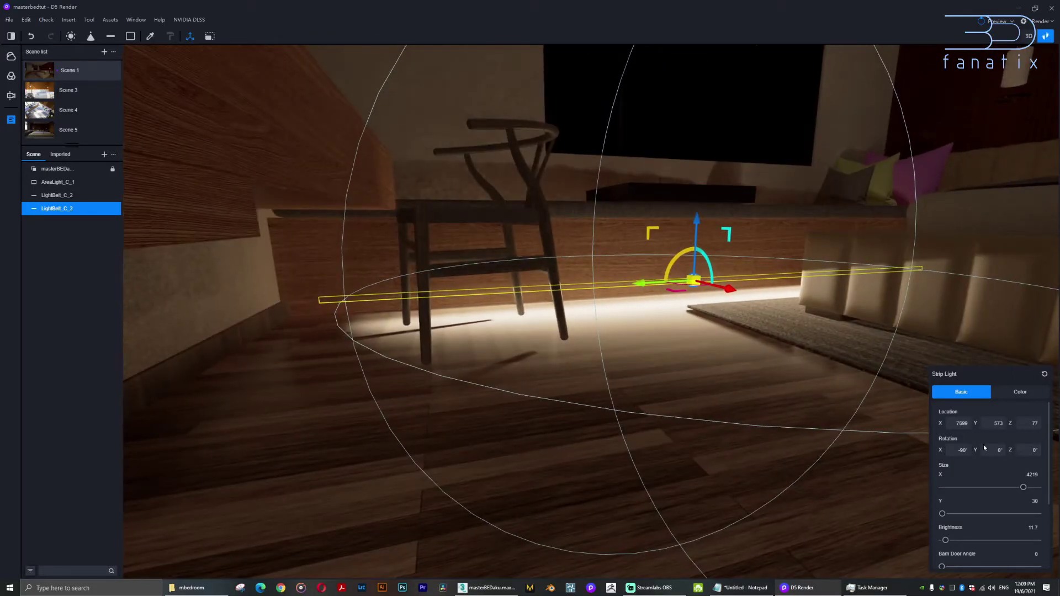
{"action": "left_click_drag", "start_coordinate": [1024, 487], "coordinate": [1029, 488]}
{"action": "right_click_drag", "start_coordinate": [731, 331], "coordinate": [724, 346]}
{"action": "left_click_drag", "start_coordinate": [946, 540], "coordinate": [944, 540]}
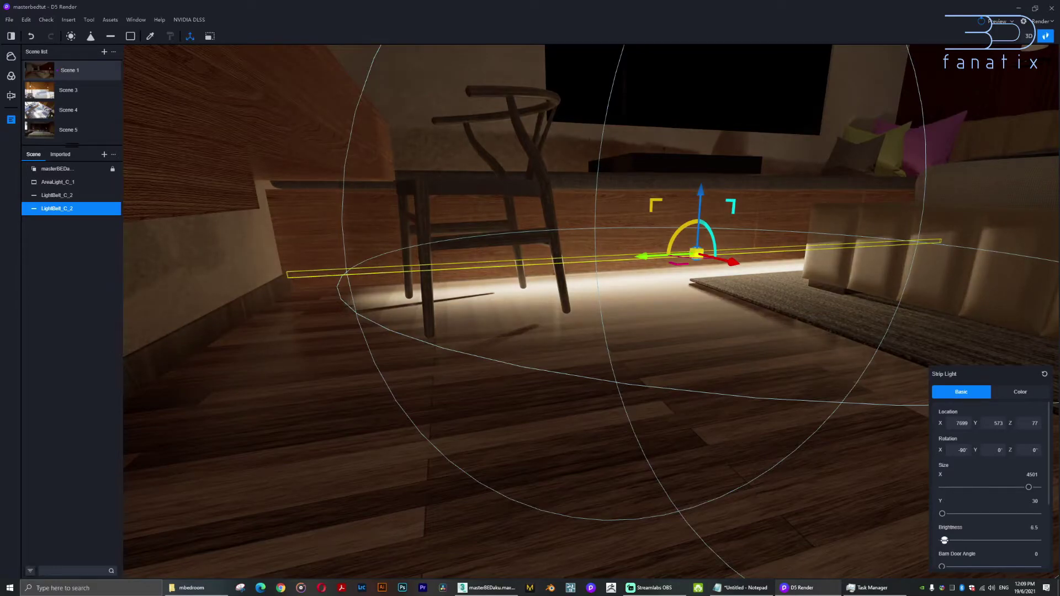
Frame the bed, window bench and both strip lights in one view and update Scene 1 with it.
{"action": "right_click_drag", "start_coordinate": [758, 358], "coordinate": [688, 164]}
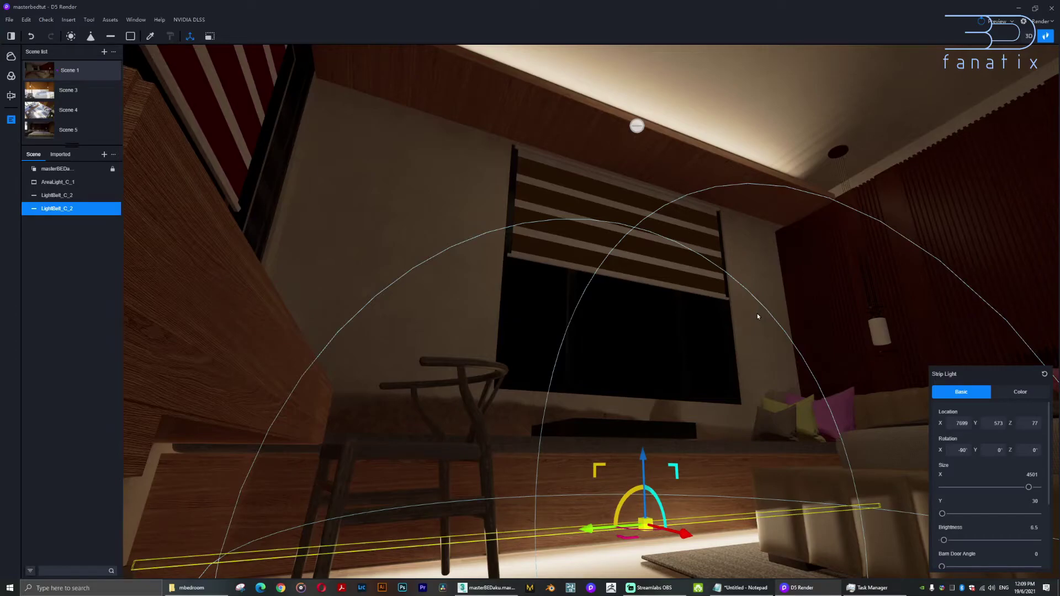
{"action": "right_click_drag", "start_coordinate": [714, 486], "coordinate": [713, 502]}
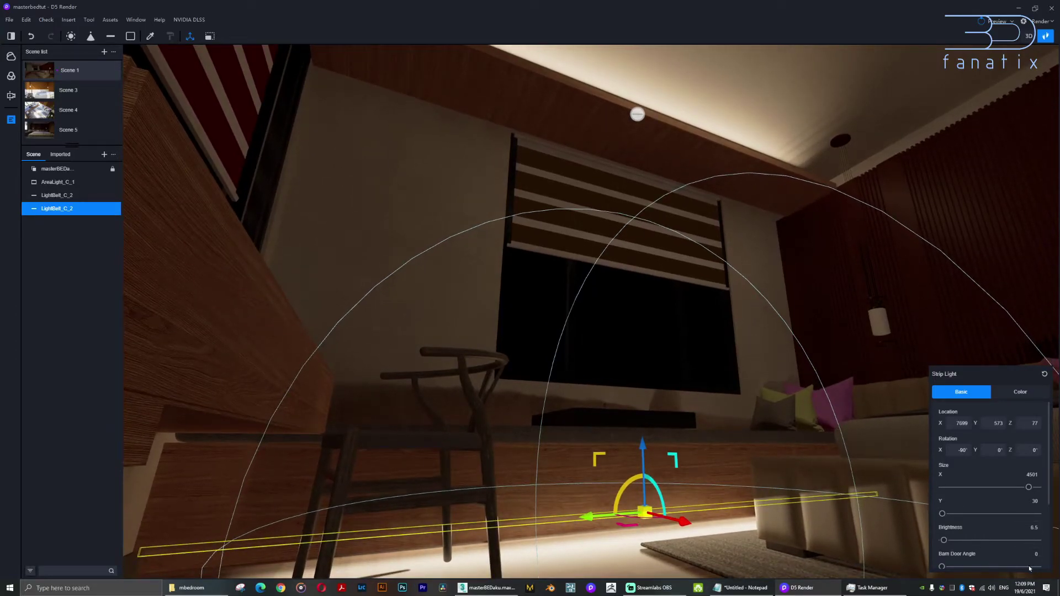
{"action": "right_click_drag", "start_coordinate": [692, 347], "coordinate": [627, 407]}
{"action": "scroll", "coordinate": [734, 391], "scroll_direction": "down", "scroll_amount": 3}
{"action": "right_click_drag", "start_coordinate": [788, 362], "coordinate": [696, 397]}
{"action": "middle_click_drag", "start_coordinate": [663, 331], "coordinate": [661, 383]}
{"action": "middle_click_drag", "start_coordinate": [834, 391], "coordinate": [652, 401]}
{"action": "scroll", "coordinate": [715, 353], "scroll_direction": "down", "scroll_amount": 3}
{"action": "mouse_move", "coordinate": [677, 350]}
{"action": "right_mouse_down"}
{"action": "mouse_move", "coordinate": [802, 324]}
{"action": "mouse_move", "coordinate": [843, 295]}
{"action": "mouse_move", "coordinate": [686, 348]}
{"action": "right_mouse_up"}
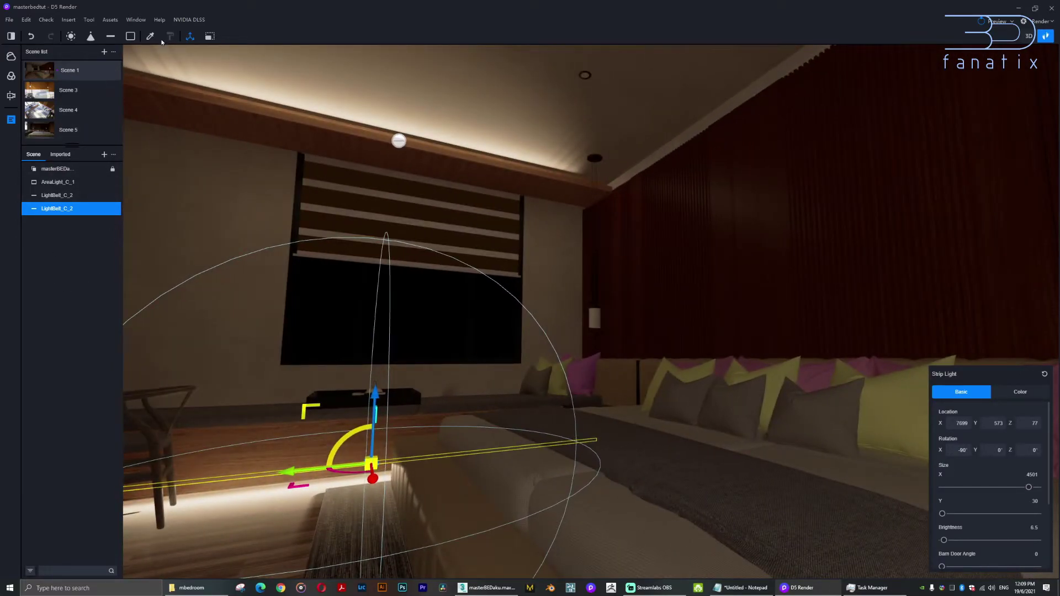
{"action": "right_click_drag", "start_coordinate": [773, 387], "coordinate": [642, 385]}
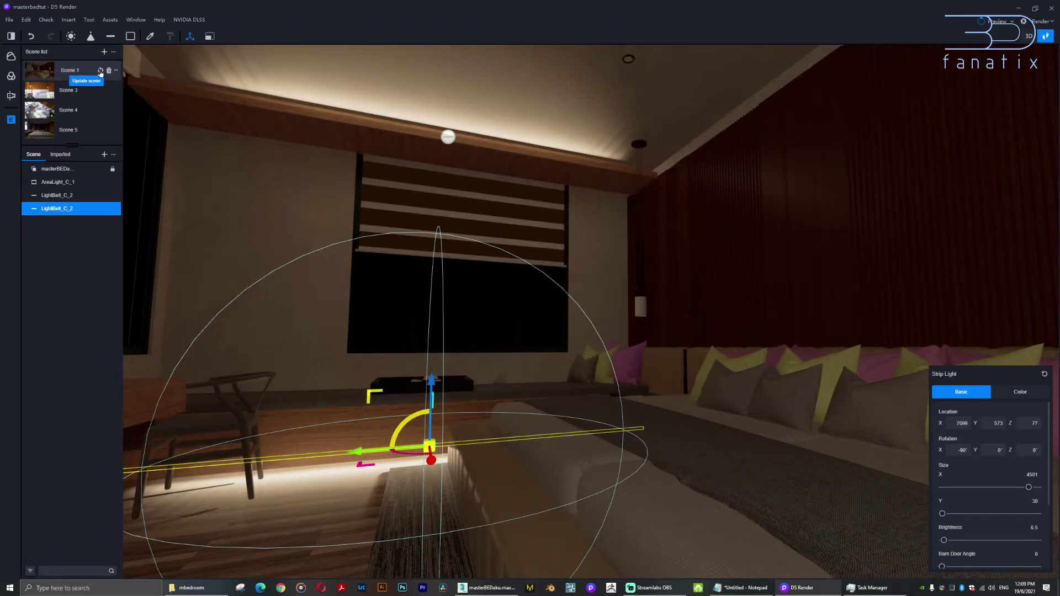
{"action": "left_click", "coordinate": [100, 72]}
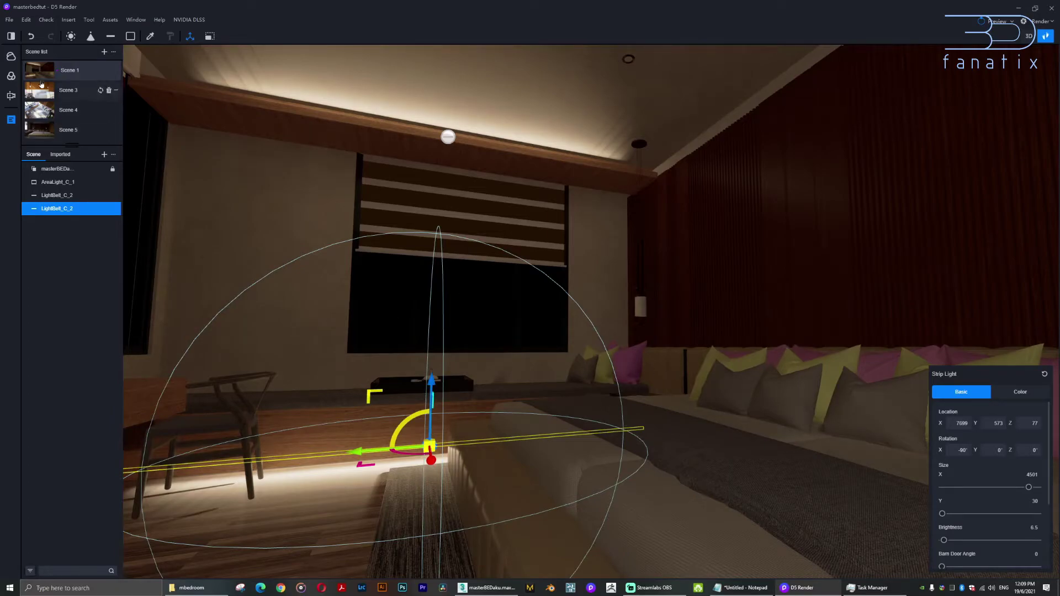
Widen the view to the whole bedroom with the camera in two-point perspective and update Scene 1 with it.
{"action": "key", "text": "a"}
{"action": "key", "text": "a"}
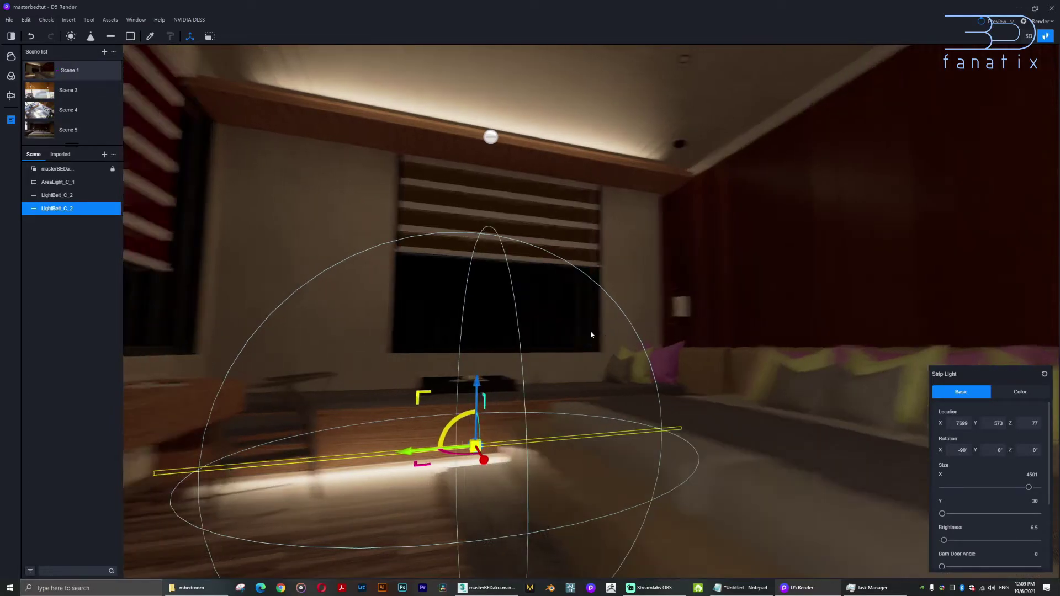
{"action": "key", "text": "s"}
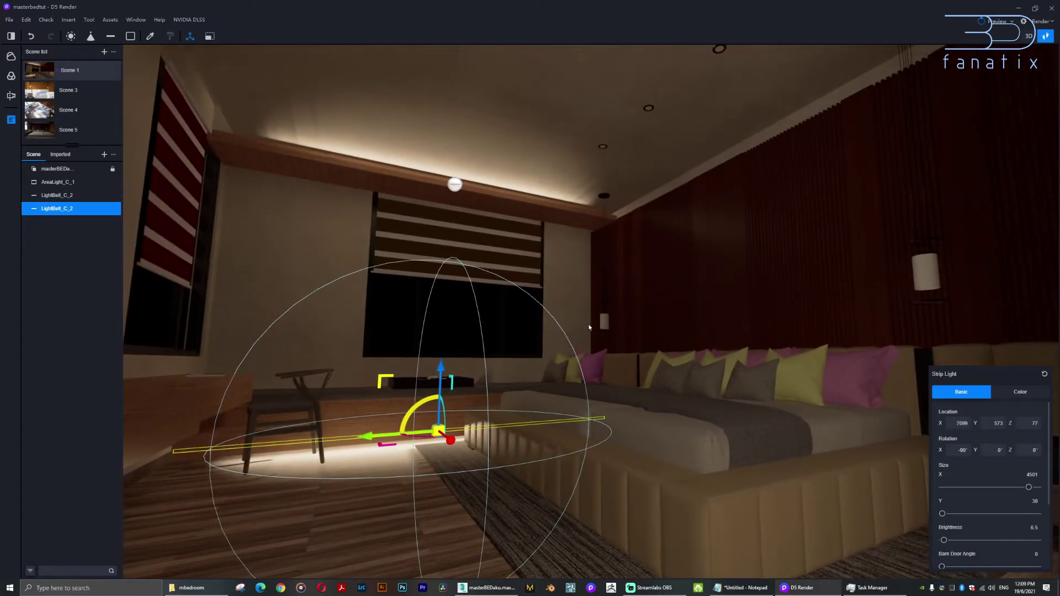
{"action": "left_click", "coordinate": [11, 95]}
{"action": "left_click", "coordinate": [71, 65]}
{"action": "left_click", "coordinate": [50, 75]}
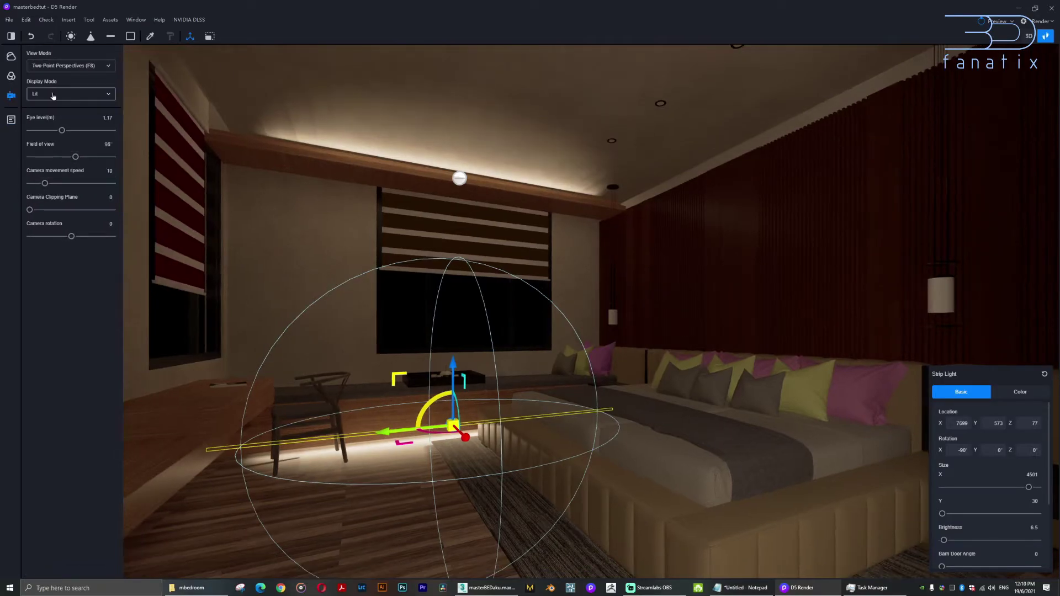
{"action": "left_click", "coordinate": [11, 55]}
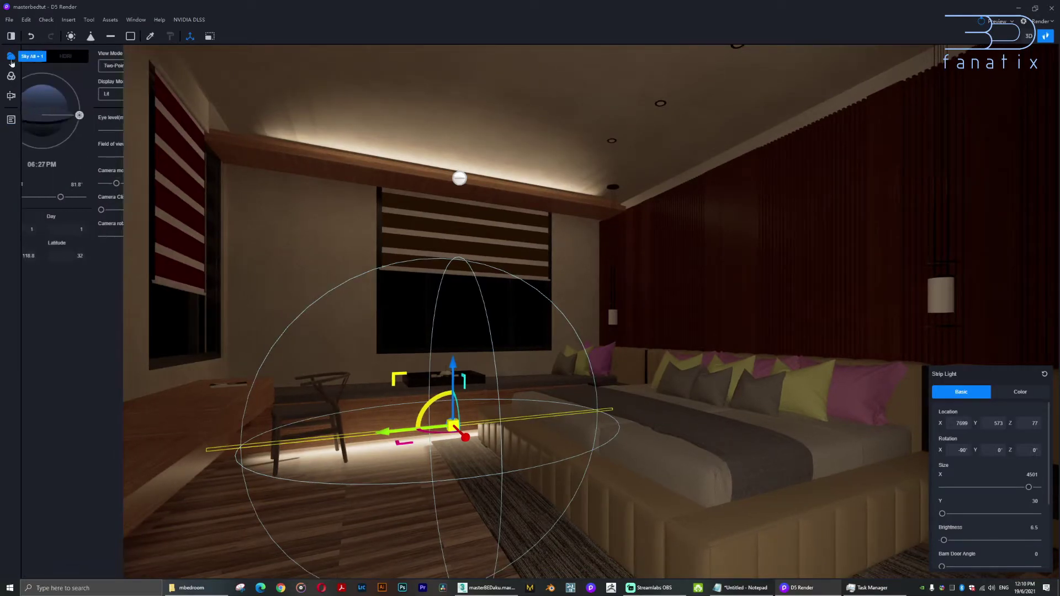
{"action": "left_click", "coordinate": [9, 122]}
{"action": "left_click", "coordinate": [70, 70]}
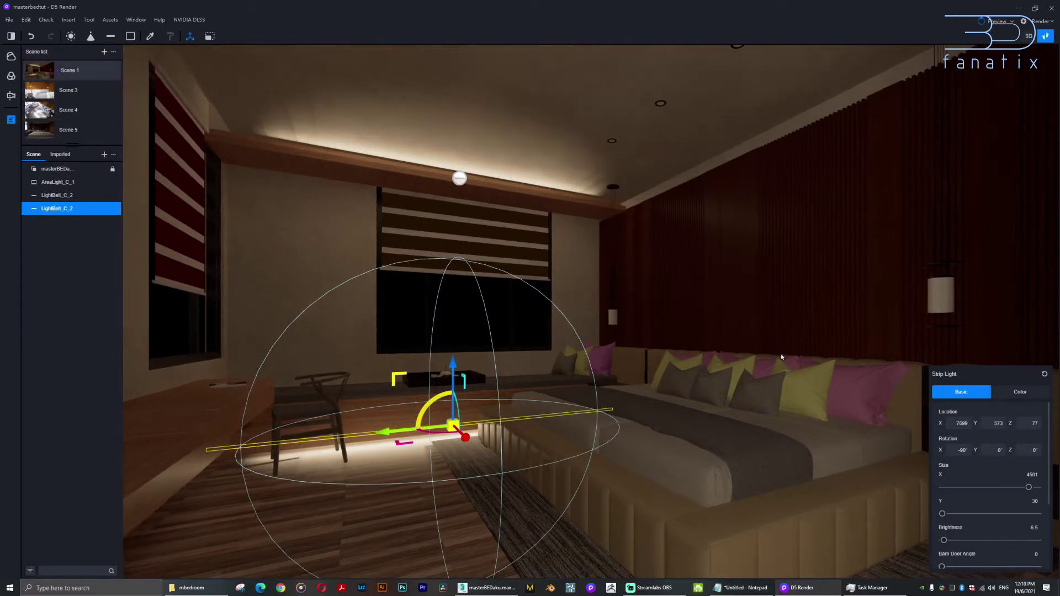
Place a spotlight at the bottom of the pendant lamp above the bedside table and select it.
{"action": "left_click", "coordinate": [741, 373]}
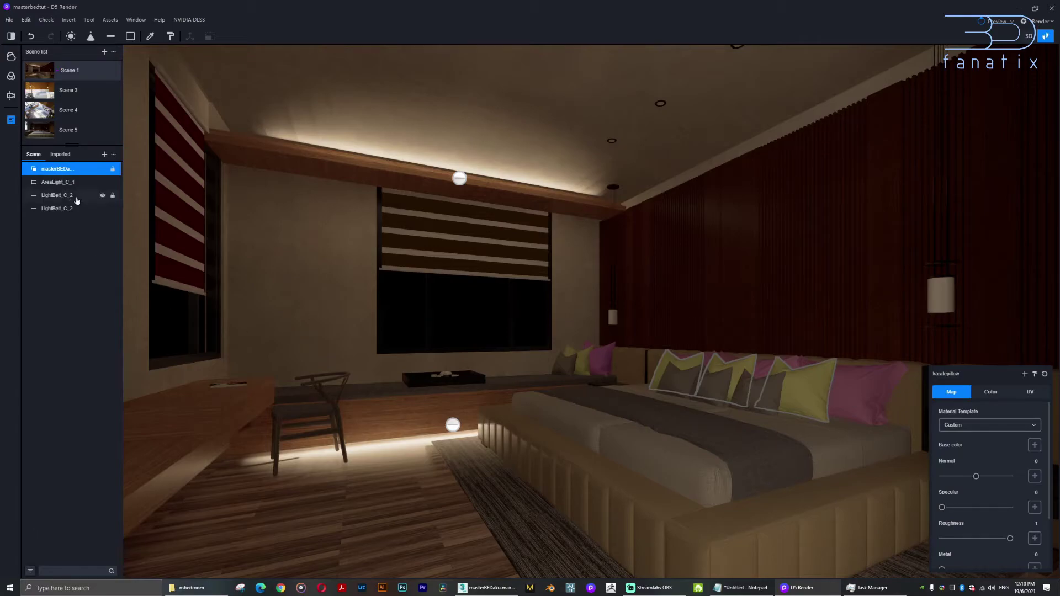
{"action": "left_click", "coordinate": [92, 38]}
{"action": "left_click", "coordinate": [947, 318]}
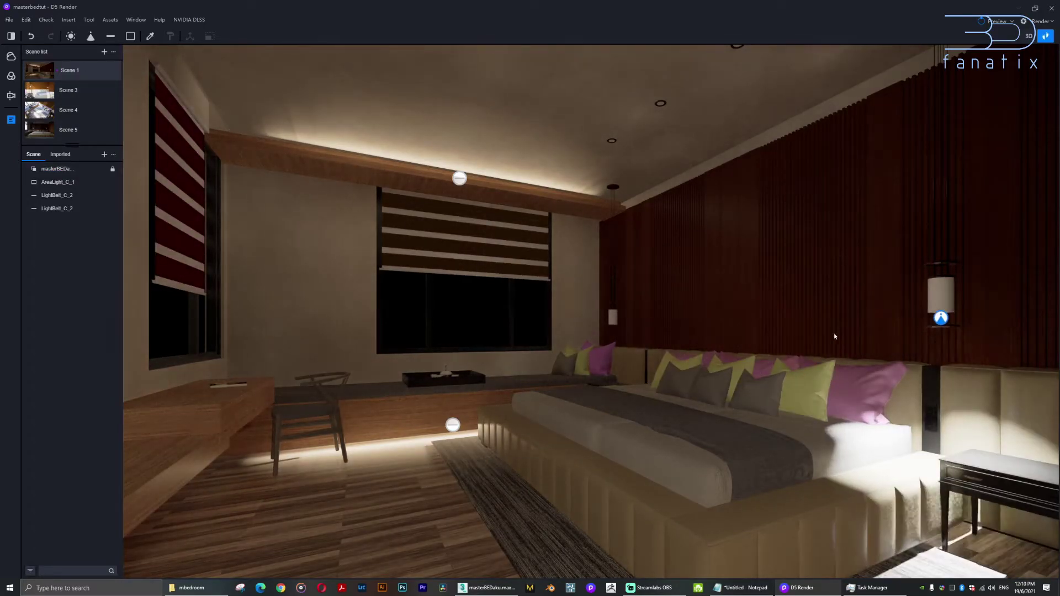
{"action": "right_click_drag", "start_coordinate": [863, 331], "coordinate": [933, 341]}
{"action": "scroll", "coordinate": [694, 364], "scroll_direction": "up", "scroll_amount": 3}
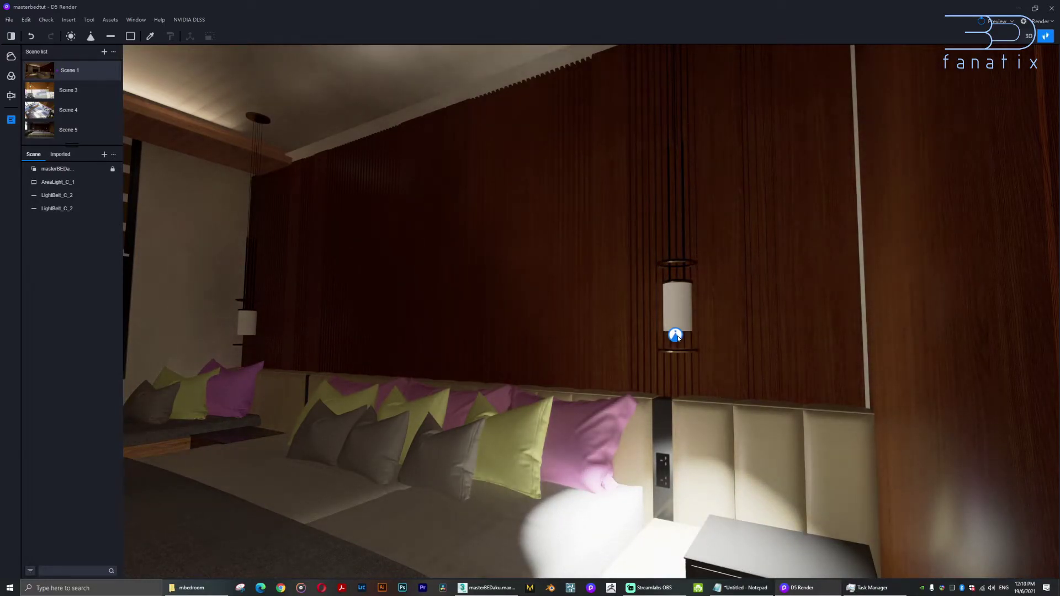
{"action": "left_click", "coordinate": [676, 336]}
Align the spotlight under the center of the pendant lamp at X 3649, Y 2568.
{"action": "right_click_drag", "start_coordinate": [475, 393], "coordinate": [712, 286]}
{"action": "key", "text": "a"}
{"action": "key", "text": "w"}
{"action": "key", "text": "s"}
{"action": "left_click_drag", "start_coordinate": [704, 239], "coordinate": [621, 246]}
{"action": "left_click_drag", "start_coordinate": [577, 306], "coordinate": [578, 344]}
{"action": "right_click_drag", "start_coordinate": [654, 442], "coordinate": [429, 306]}
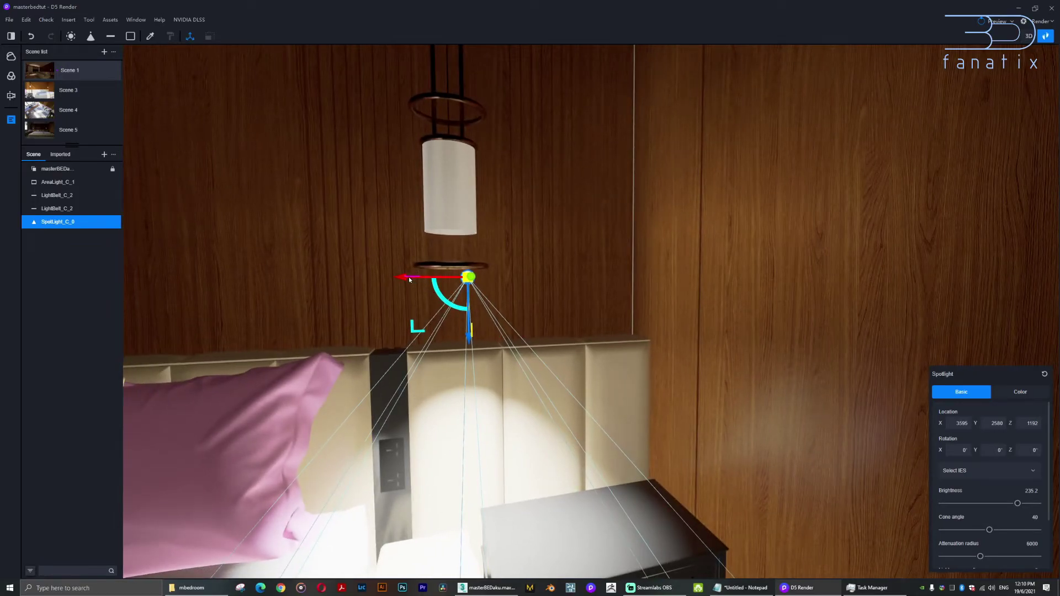
{"action": "left_click_drag", "start_coordinate": [410, 279], "coordinate": [400, 280]}
{"action": "right_click_drag", "start_coordinate": [459, 350], "coordinate": [734, 369]}
{"action": "left_click_drag", "start_coordinate": [527, 257], "coordinate": [652, 272]}
{"action": "right_click_drag", "start_coordinate": [653, 273], "coordinate": [407, 450]}
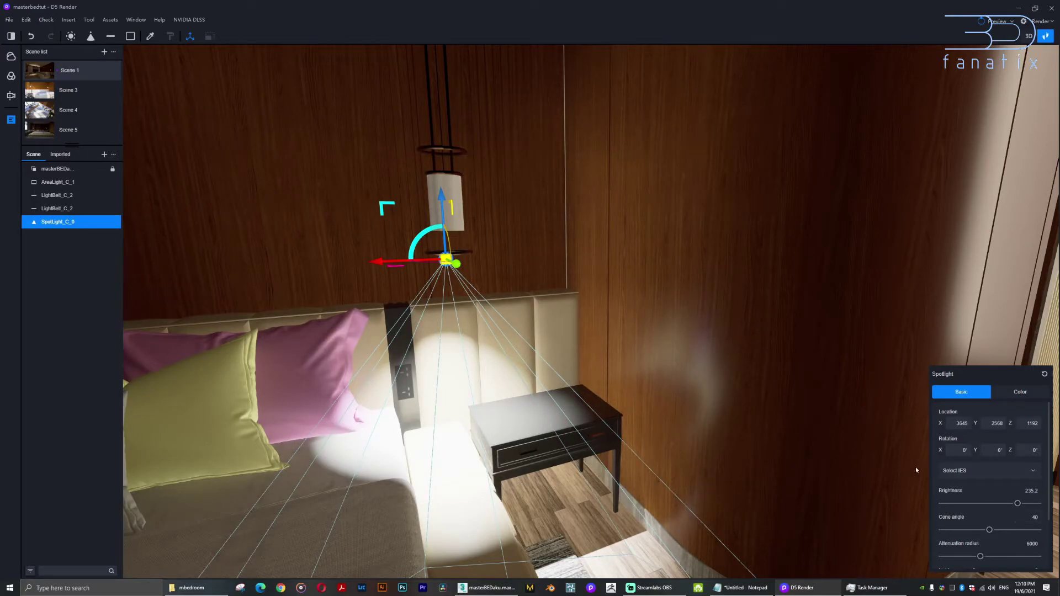
Try the IES 01 and IES 02 light profiles on the pendant spotlight.
{"action": "left_click", "coordinate": [1021, 397]}
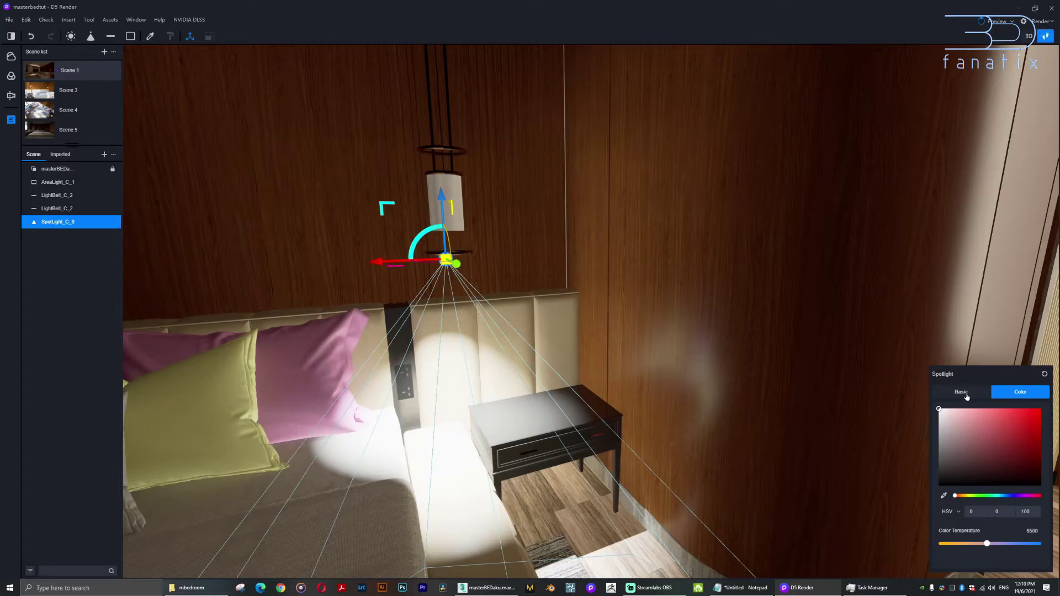
{"action": "left_click", "coordinate": [968, 395]}
{"action": "left_click", "coordinate": [1038, 471]}
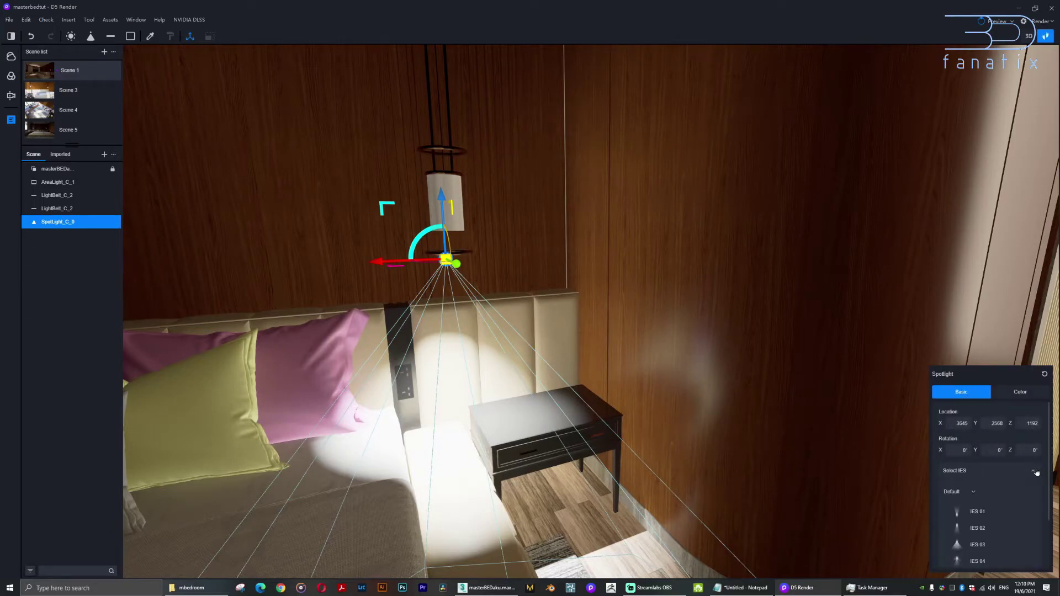
{"action": "left_click", "coordinate": [977, 512]}
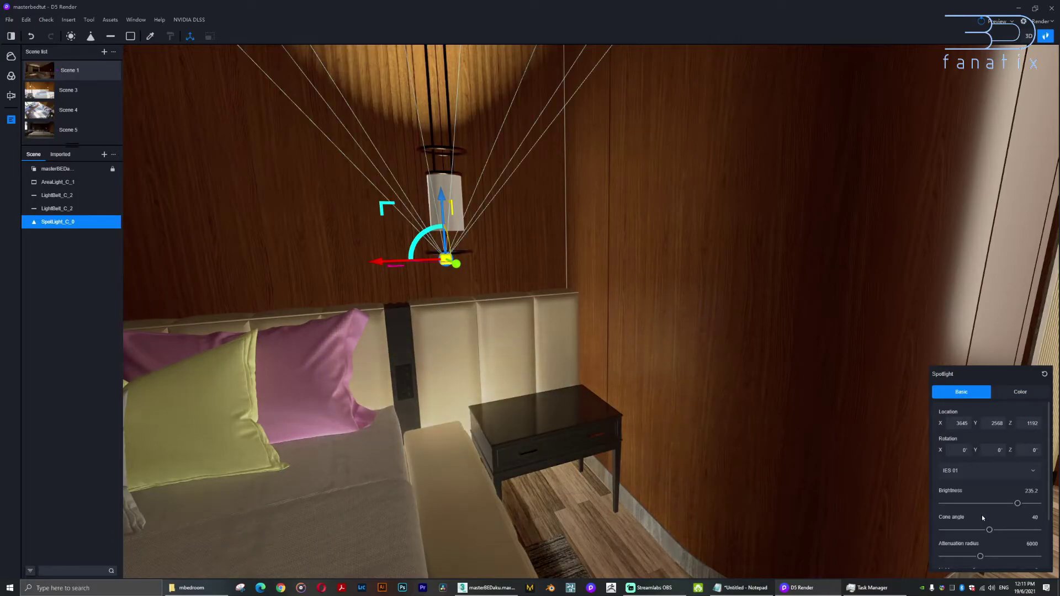
{"action": "left_click", "coordinate": [988, 471]}
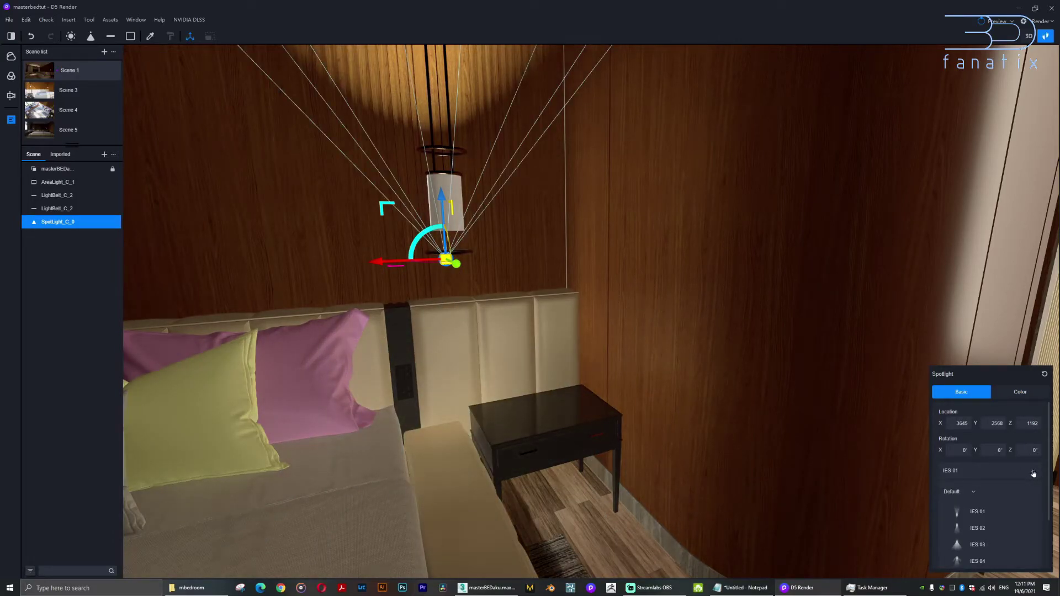
{"action": "left_click", "coordinate": [972, 529]}
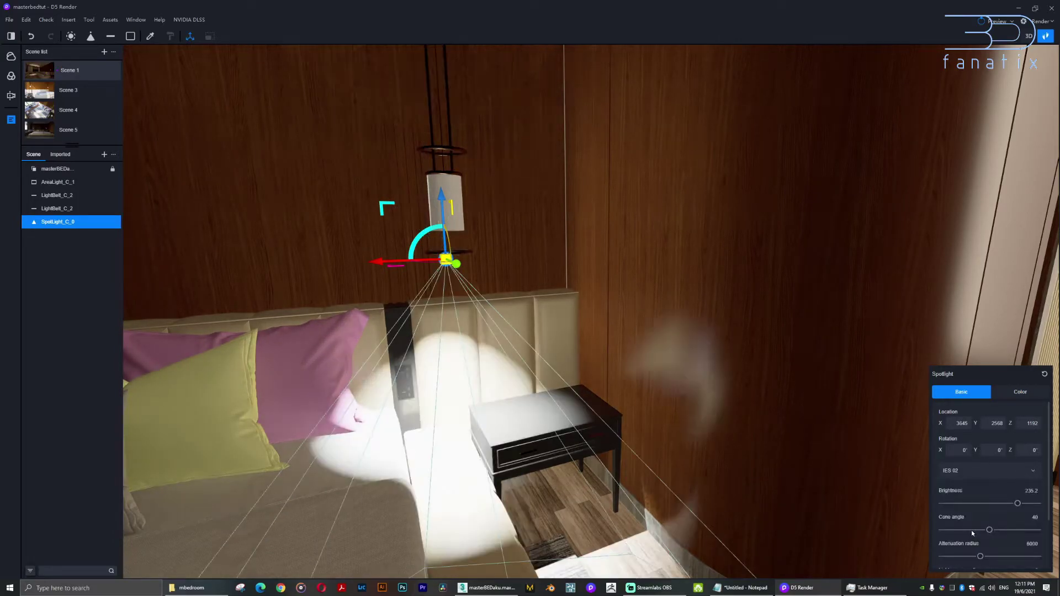
Try the IES 03 and IES 05 light profiles on the pendant spotlight.
{"action": "left_click", "coordinate": [1031, 474]}
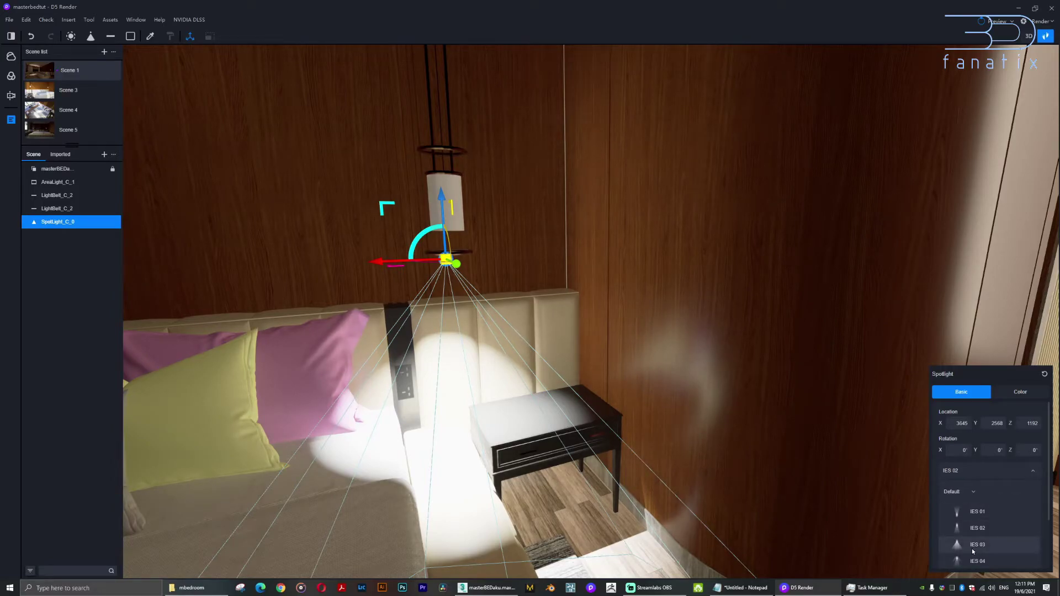
{"action": "left_click", "coordinate": [972, 548]}
{"action": "left_click", "coordinate": [1034, 474]}
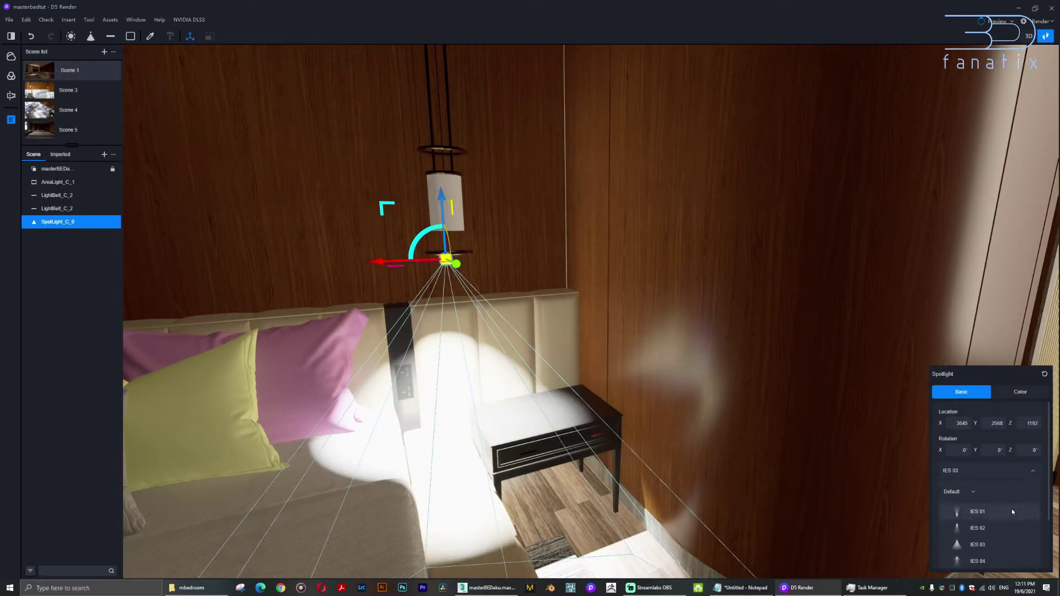
{"action": "scroll", "coordinate": [994, 531], "scroll_direction": "down", "scroll_amount": 2}
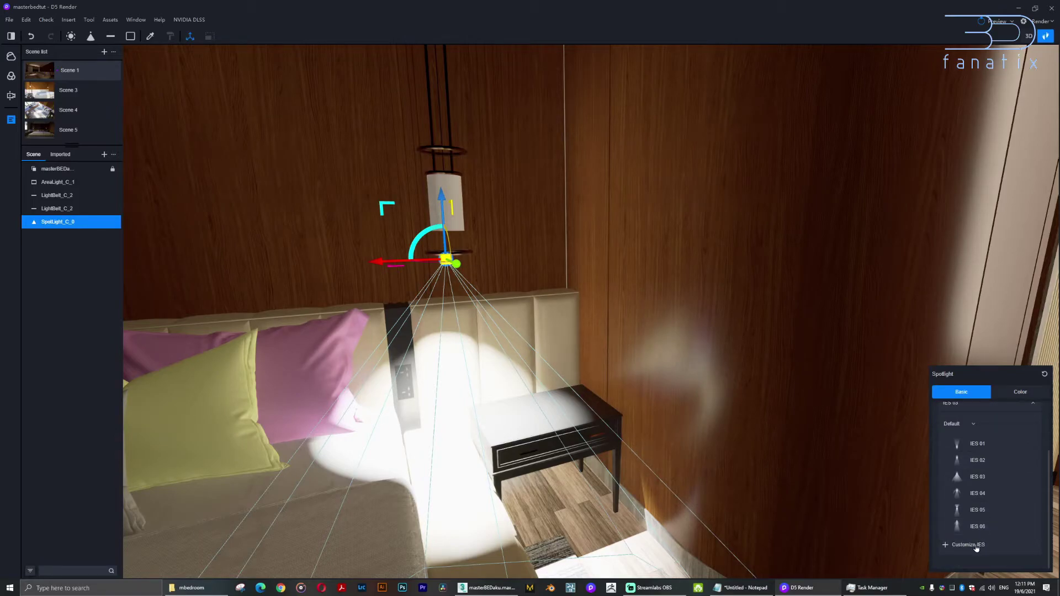
{"action": "left_click", "coordinate": [969, 527]}
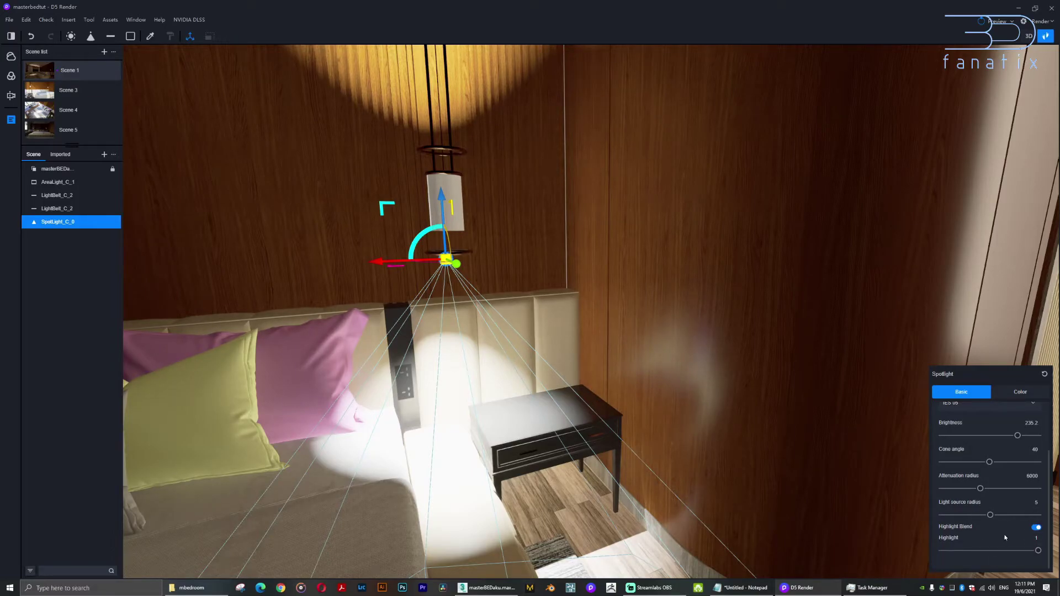
Set the pendant spotlight's light profile to IES 06.
{"action": "scroll", "coordinate": [978, 467], "scroll_direction": "up", "scroll_amount": 3}
{"action": "left_click", "coordinate": [1005, 471]}
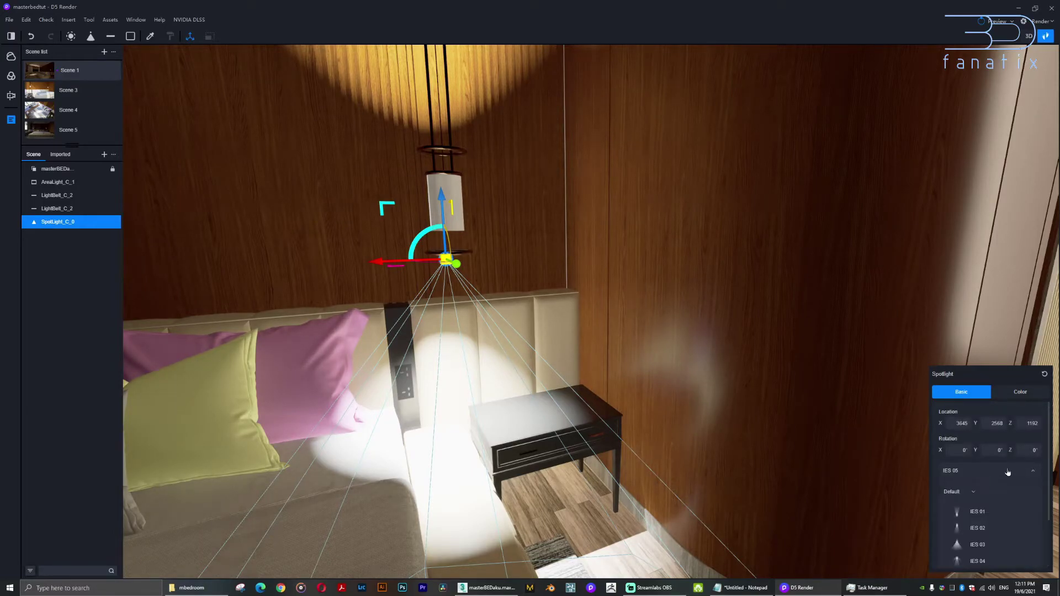
{"action": "scroll", "coordinate": [974, 487], "scroll_direction": "down", "scroll_amount": 2}
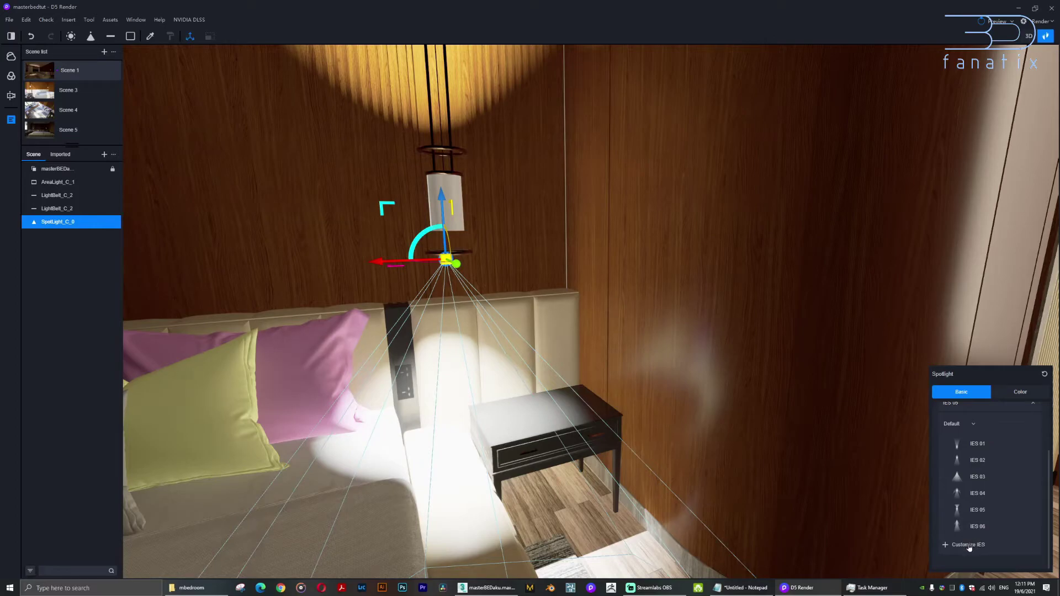
{"action": "left_click", "coordinate": [964, 526]}
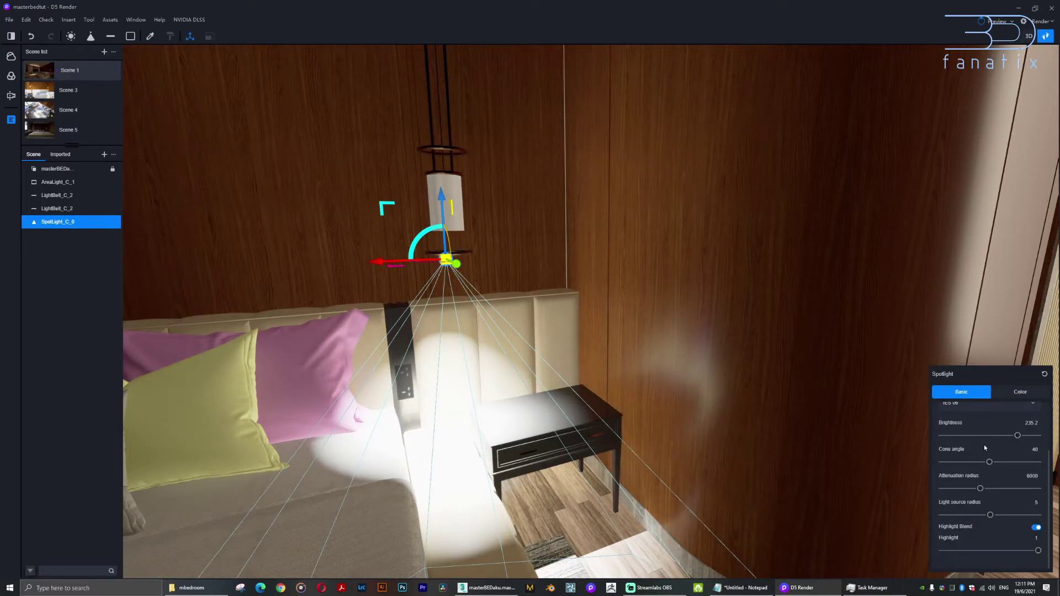
Set the spotlight's cone angle to 45, attenuation radius to 1953 and light source radius to 3.7.
{"action": "left_click_drag", "start_coordinate": [990, 462], "coordinate": [996, 462]}
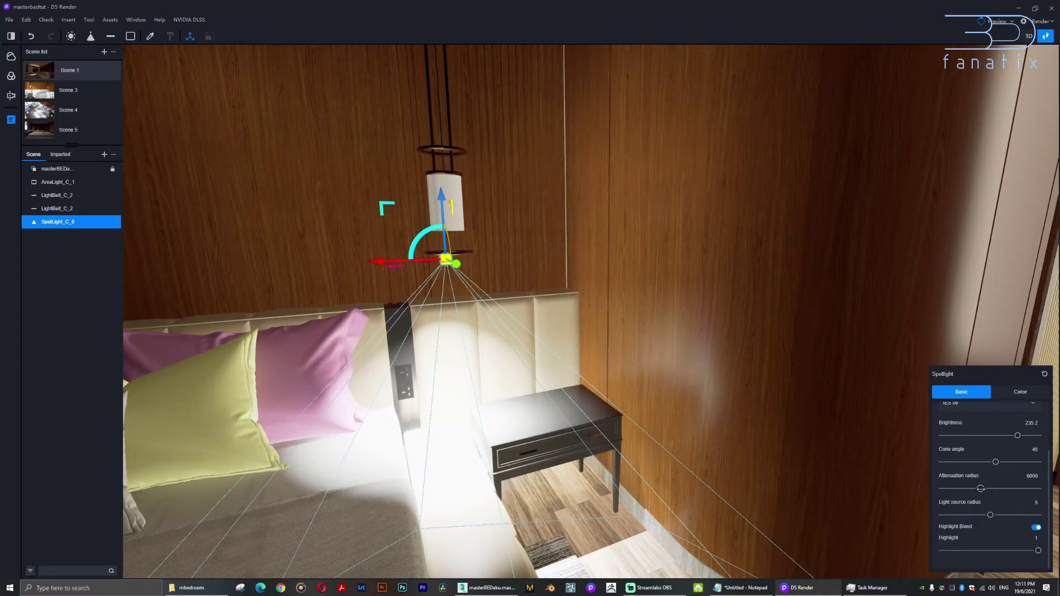
{"action": "left_click_drag", "start_coordinate": [981, 489], "coordinate": [949, 488]}
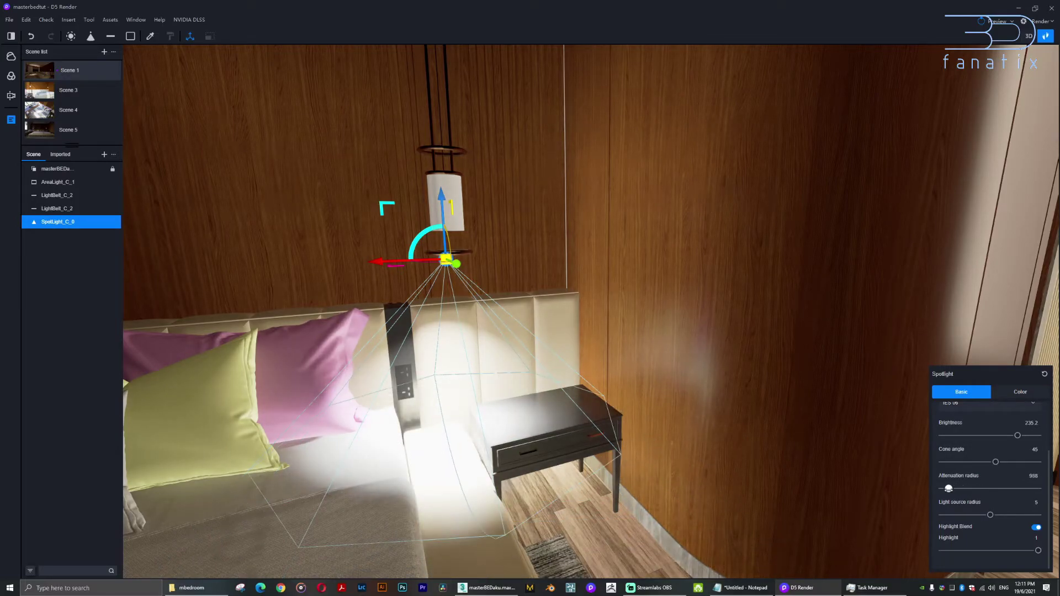
{"action": "left_click_drag", "start_coordinate": [949, 488], "coordinate": [949, 488]}
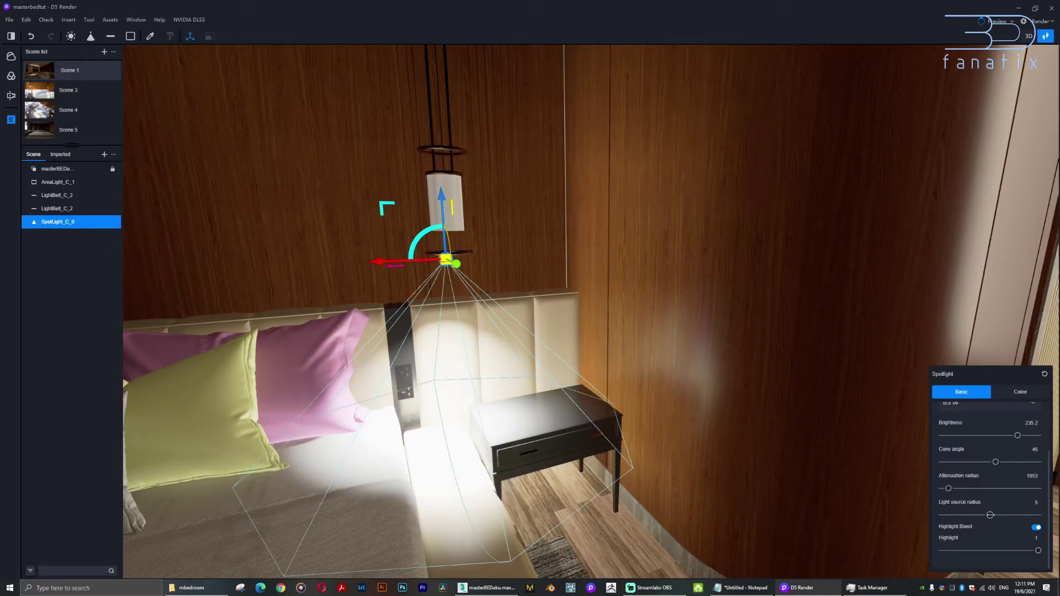
{"action": "mouse_move", "coordinate": [990, 515]}
{"action": "left_mouse_down"}
{"action": "mouse_move", "coordinate": [955, 515]}
{"action": "mouse_move", "coordinate": [978, 515]}
{"action": "left_mouse_up"}
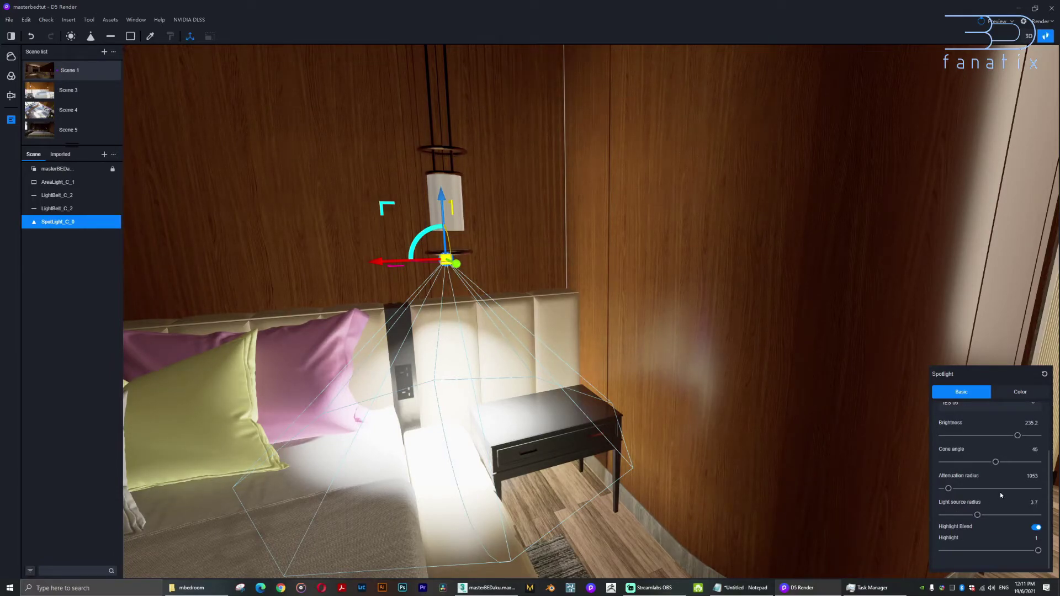
Dim the spotlight to a brightness of 22.2 and warm its color temperature to 5500.
{"action": "scroll", "coordinate": [992, 496], "scroll_direction": "up", "scroll_amount": 2}
{"action": "left_click_drag", "start_coordinate": [1017, 477], "coordinate": [950, 492]}
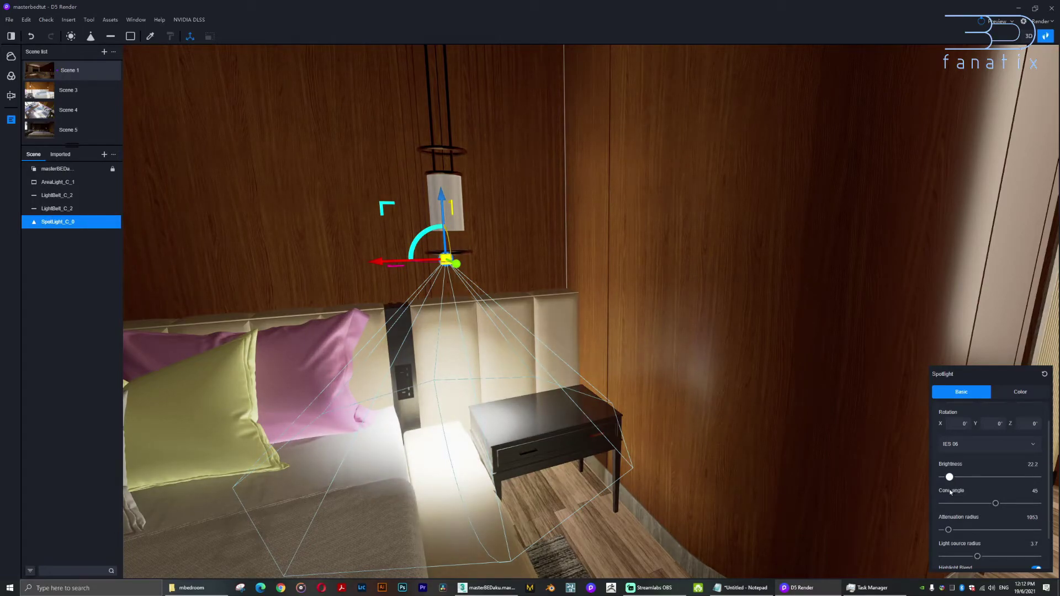
{"action": "left_click", "coordinate": [1016, 393]}
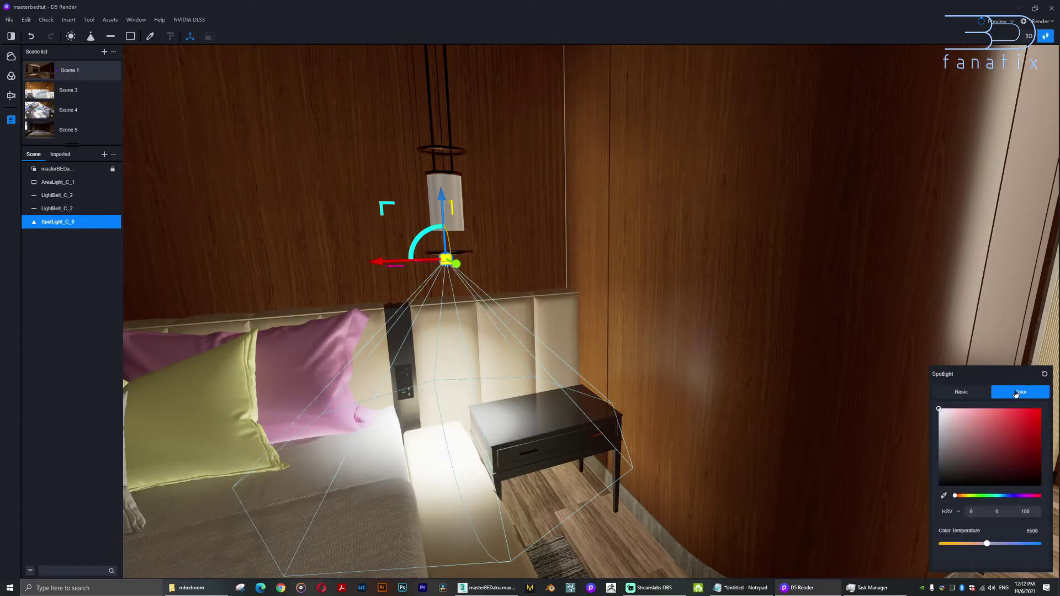
{"action": "left_click_drag", "start_coordinate": [987, 544], "coordinate": [979, 544]}
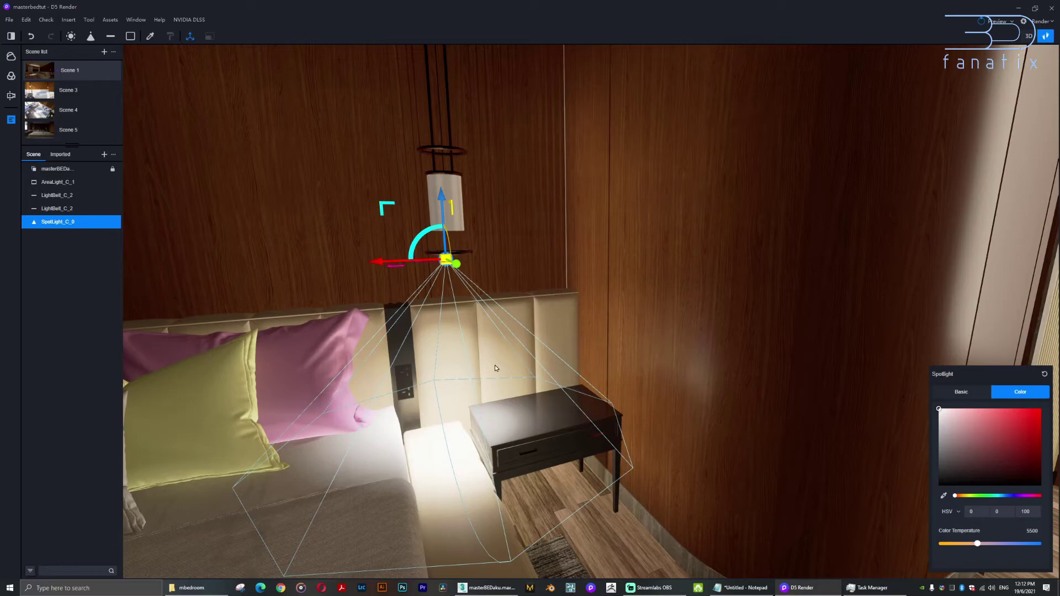
Copy the spotlight along its X axis to the matching pendant lamp on the opposite side of the bed.
{"action": "scroll", "coordinate": [503, 374], "scroll_direction": "down", "scroll_amount": 4}
{"action": "right_click_drag", "start_coordinate": [503, 373], "coordinate": [416, 356]}
{"action": "scroll", "coordinate": [473, 369], "scroll_direction": "down", "scroll_amount": 2}
{"action": "middle_click_drag", "start_coordinate": [473, 369], "coordinate": [687, 391]}
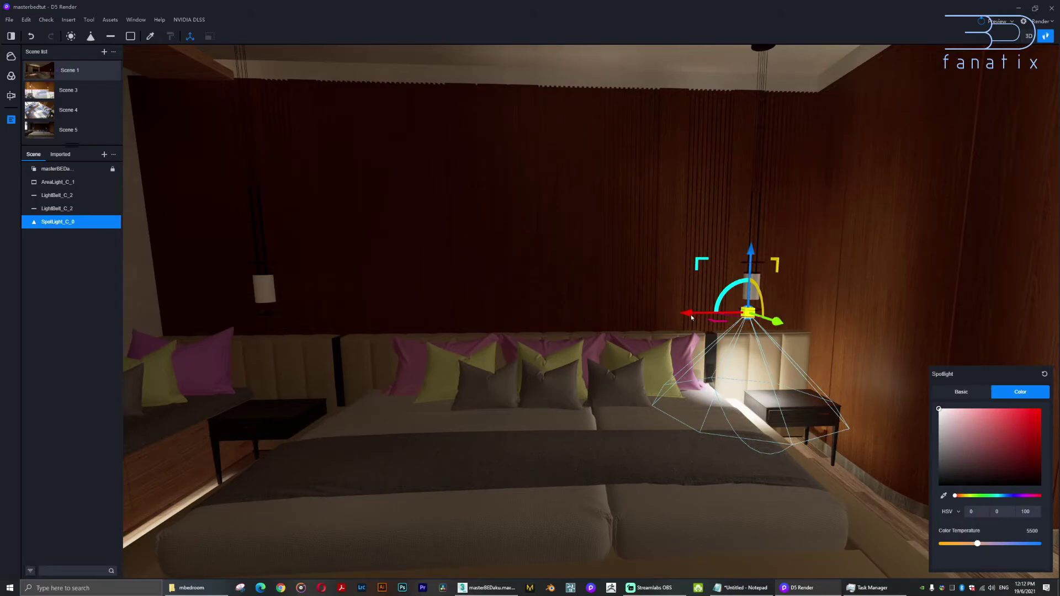
{"action": "left_click_drag", "start_coordinate": [684, 318], "coordinate": [206, 347]}
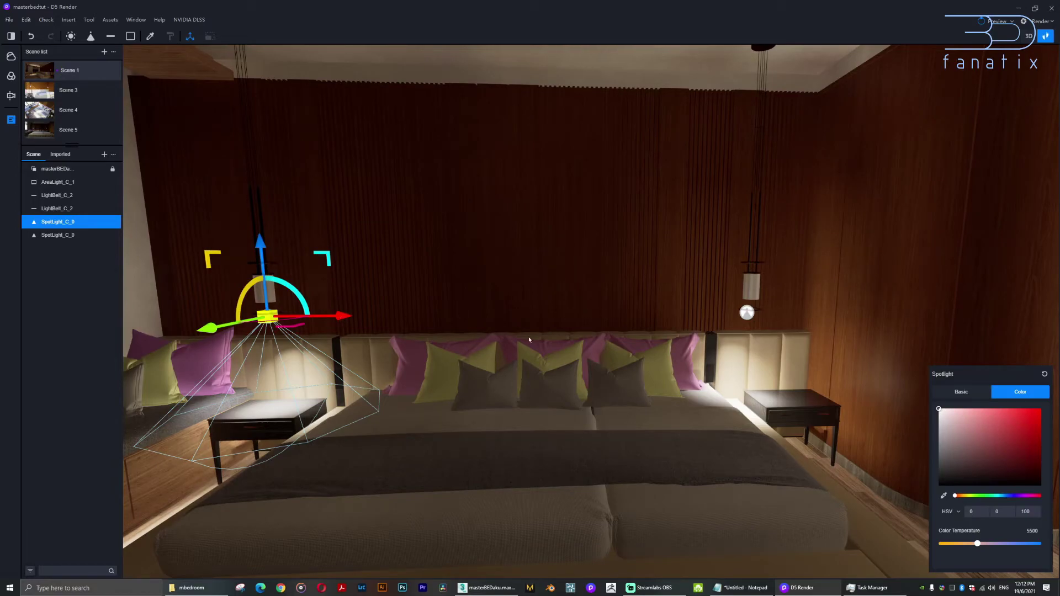
Return to the Scene 1 camera view and set the preview to High Quality.
{"action": "left_click", "coordinate": [42, 71]}
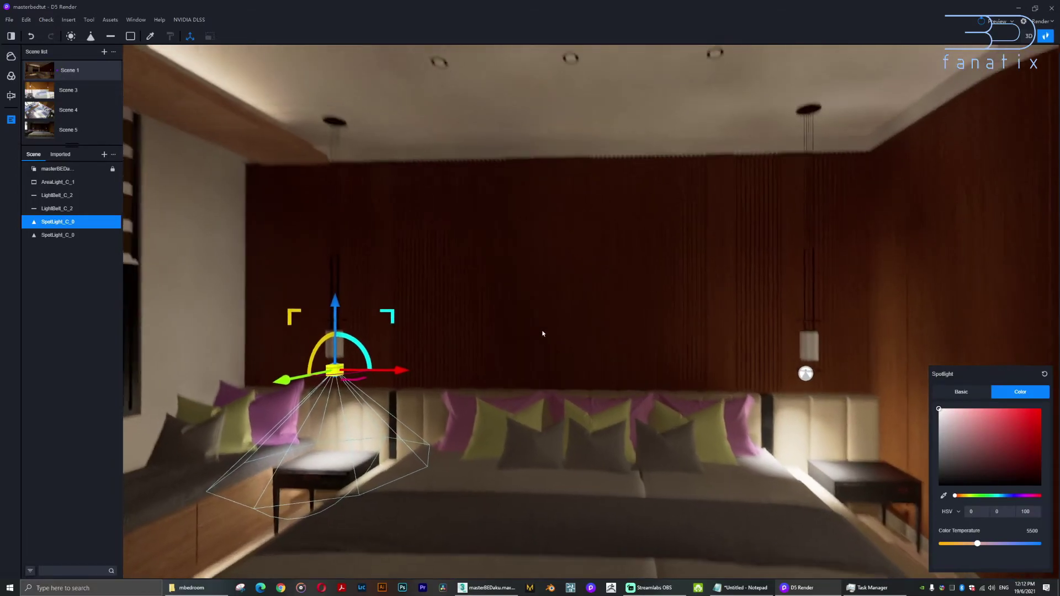
{"action": "left_click", "coordinate": [43, 71]}
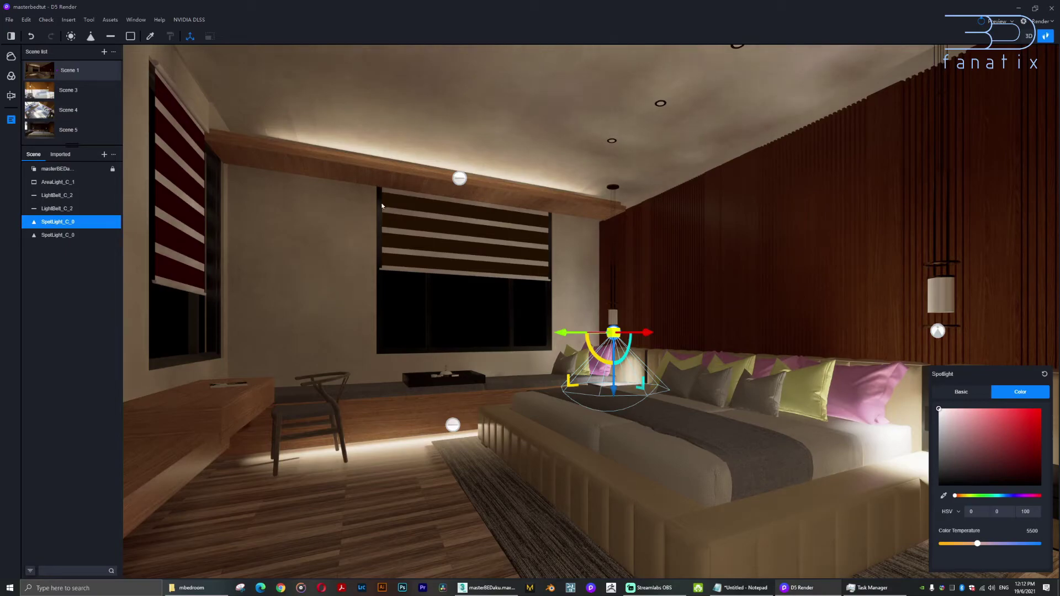
{"action": "left_click", "coordinate": [998, 21]}
{"action": "left_click", "coordinate": [995, 37]}
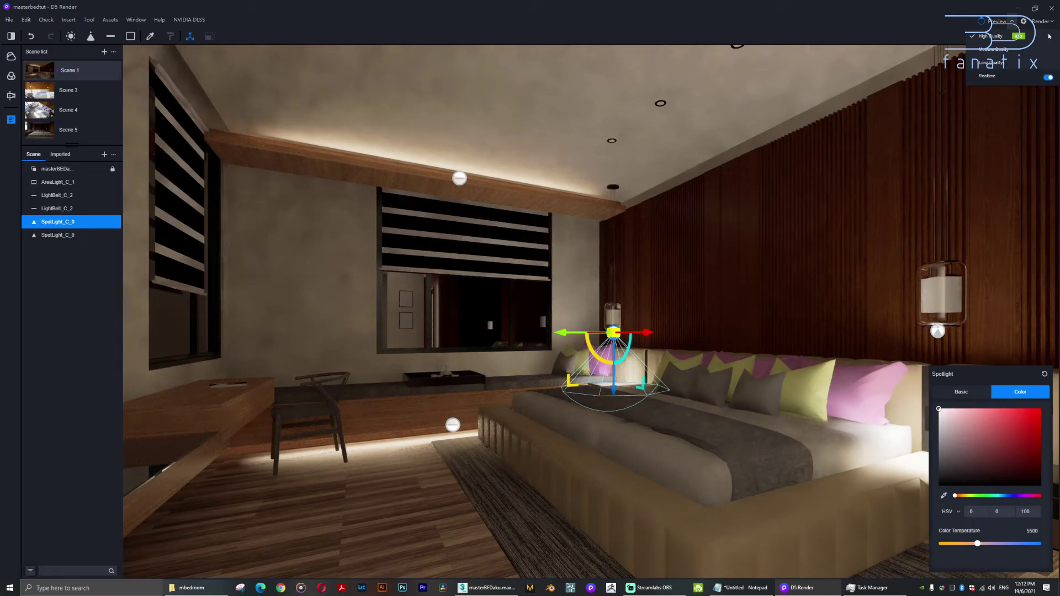
Export a 2K photo render of Scene 1 as a PNG named TUT3 in the mbedroom folder.
{"action": "left_click", "coordinate": [1026, 23]}
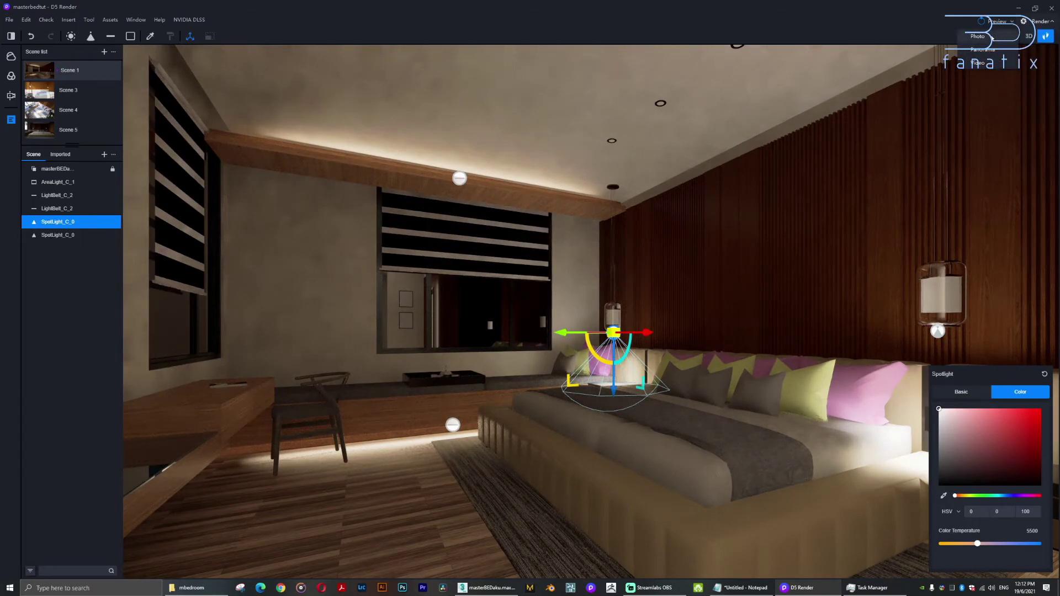
{"action": "left_click", "coordinate": [980, 36]}
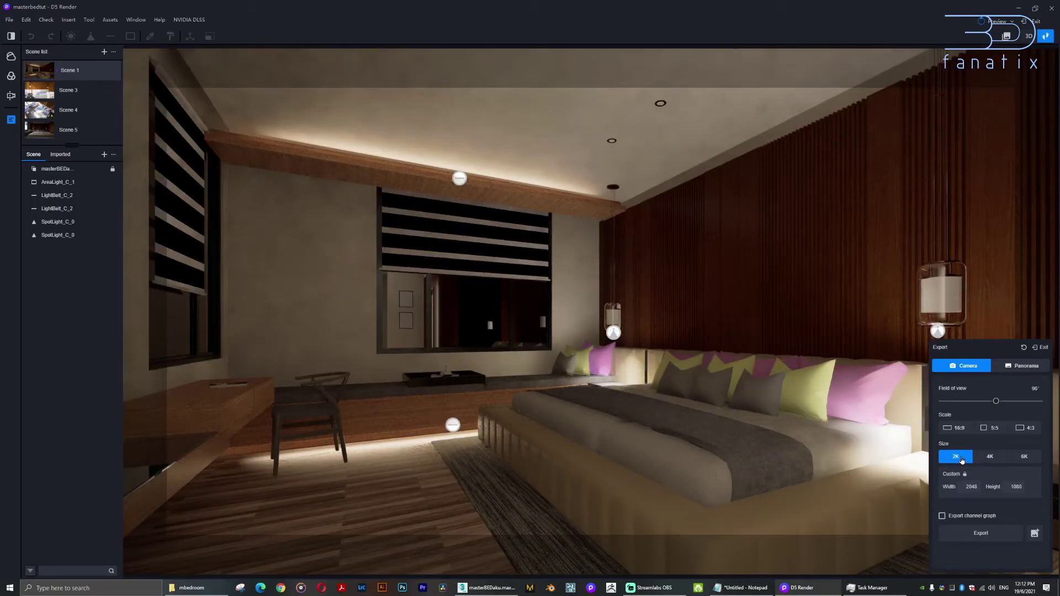
{"action": "left_click", "coordinate": [981, 533]}
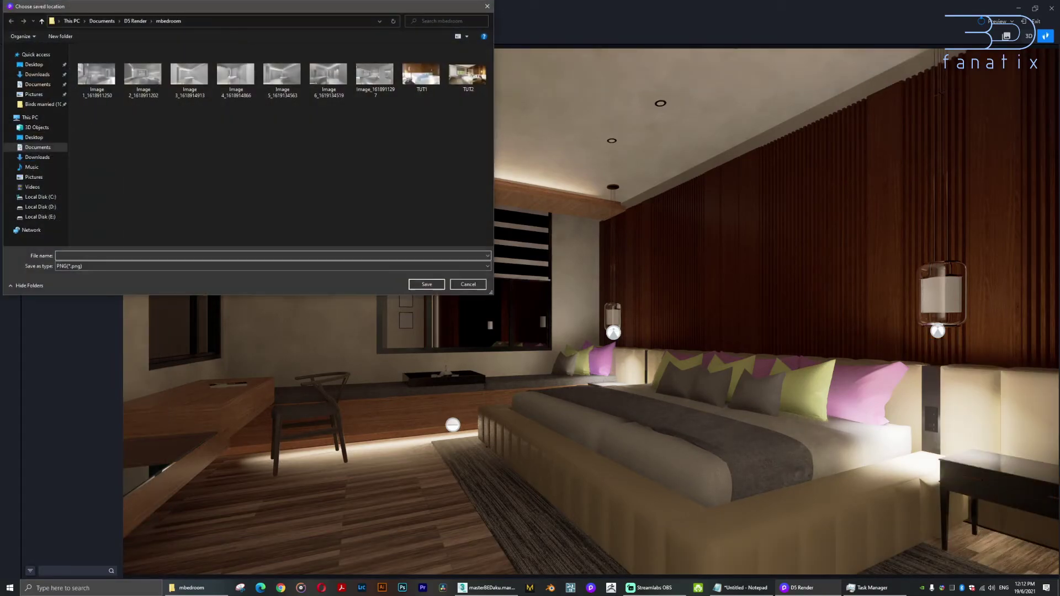
{"action": "left_click", "coordinate": [468, 72]}
{"action": "left_click", "coordinate": [117, 254]}
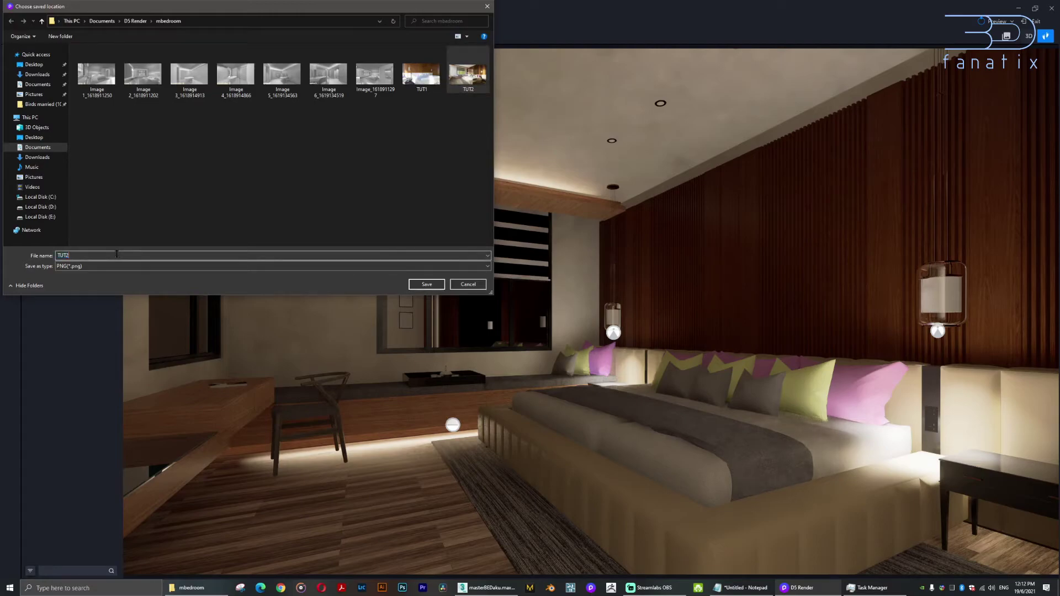
{"action": "key", "text": "BackSpace"}
{"action": "type", "text": "3"}
{"action": "left_click", "coordinate": [417, 285]}
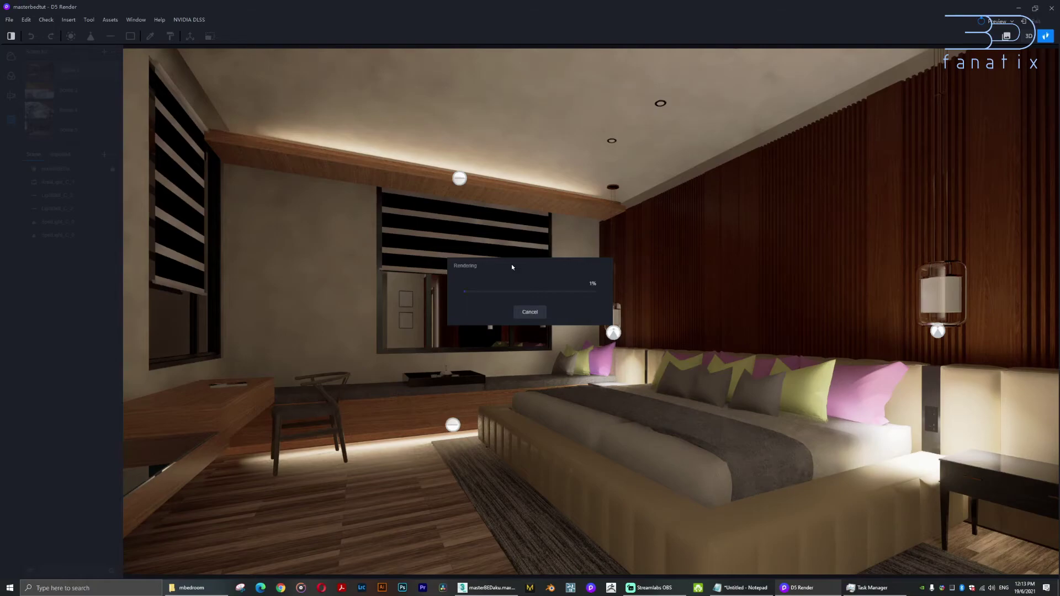
Check the GPU and CPU load in Task Manager while the image renders.
{"action": "left_click_drag", "start_coordinate": [200, 0], "coordinate": [209, 166]}
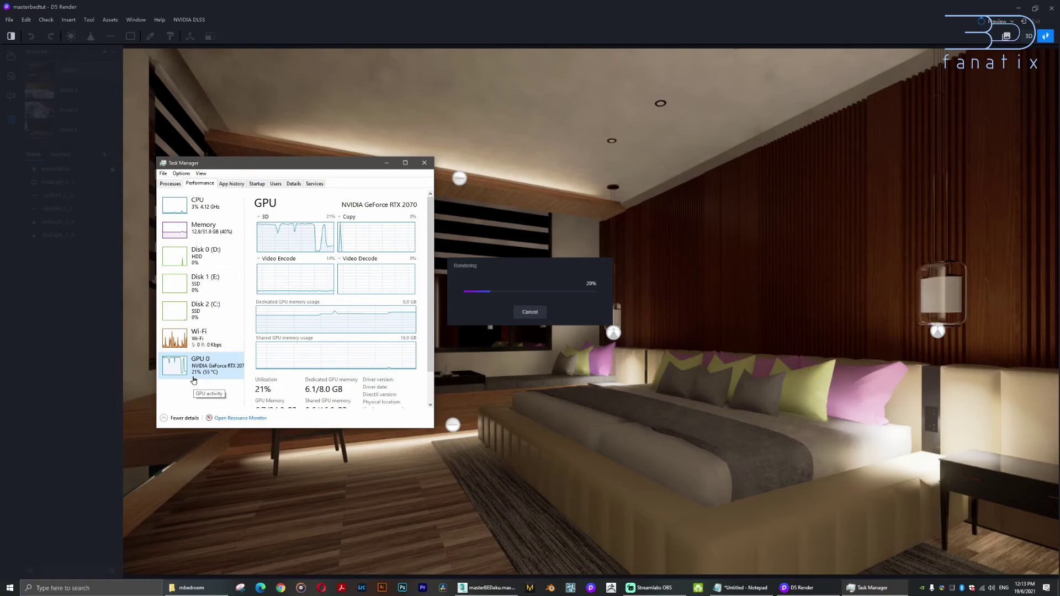
{"action": "left_click", "coordinate": [201, 212]}
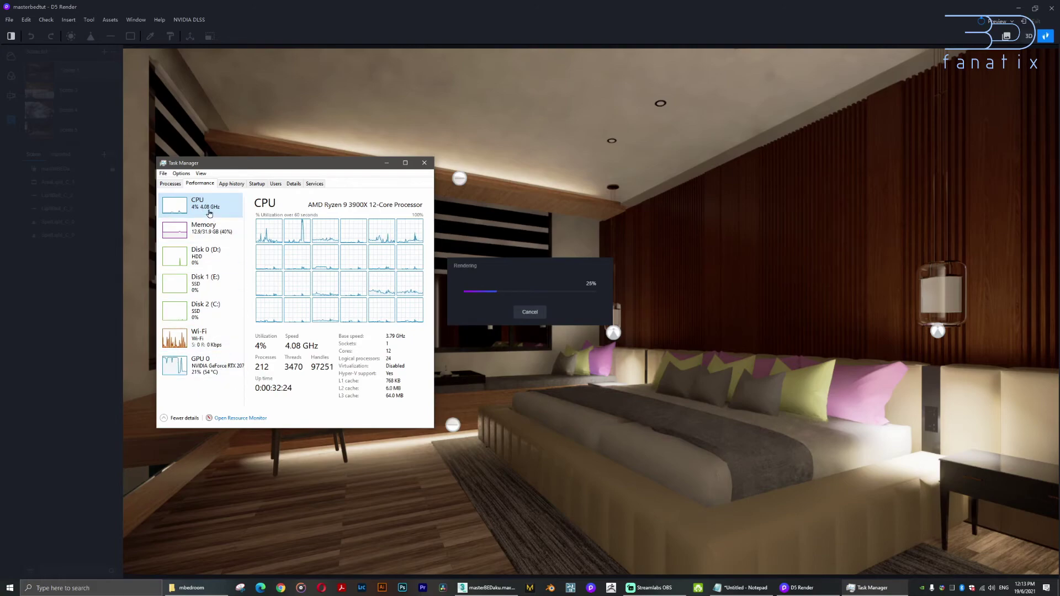
{"action": "left_click", "coordinate": [198, 364]}
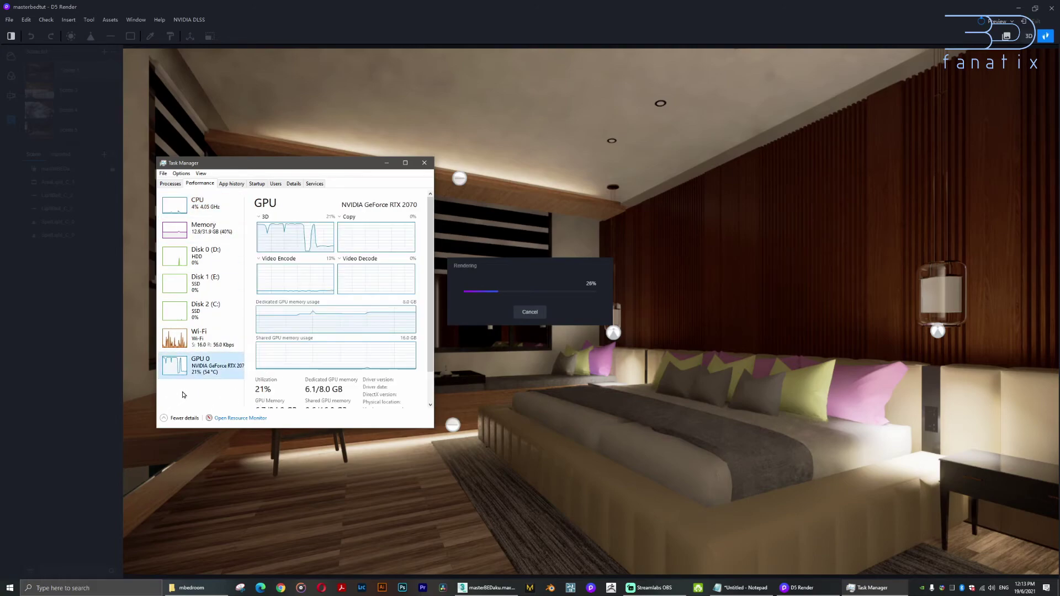
{"action": "left_click_drag", "start_coordinate": [345, 163], "coordinate": [240, 202]}
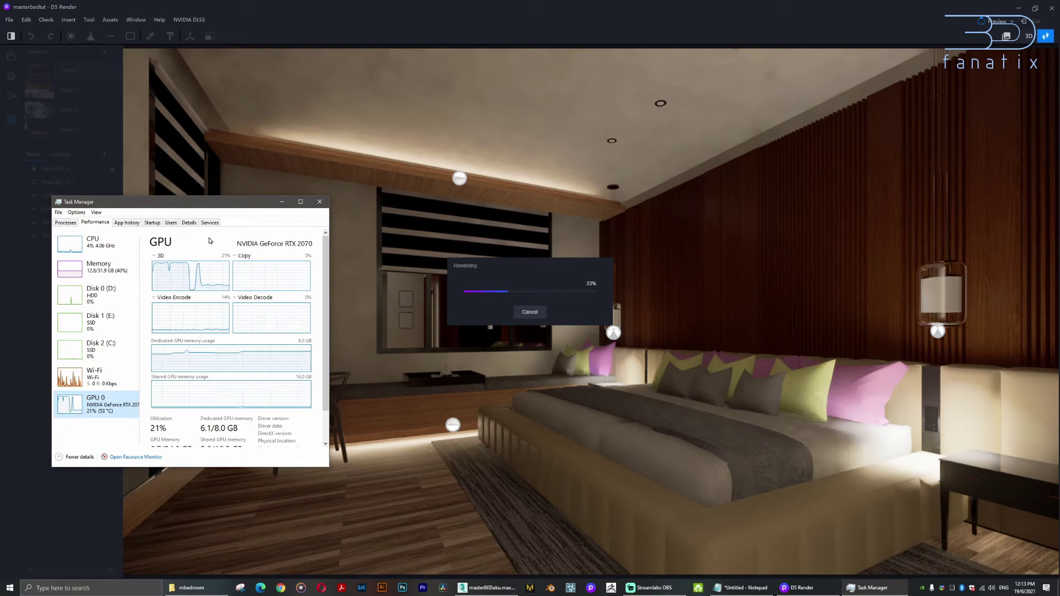
{"action": "left_click_drag", "start_coordinate": [206, 202], "coordinate": [303, 194]}
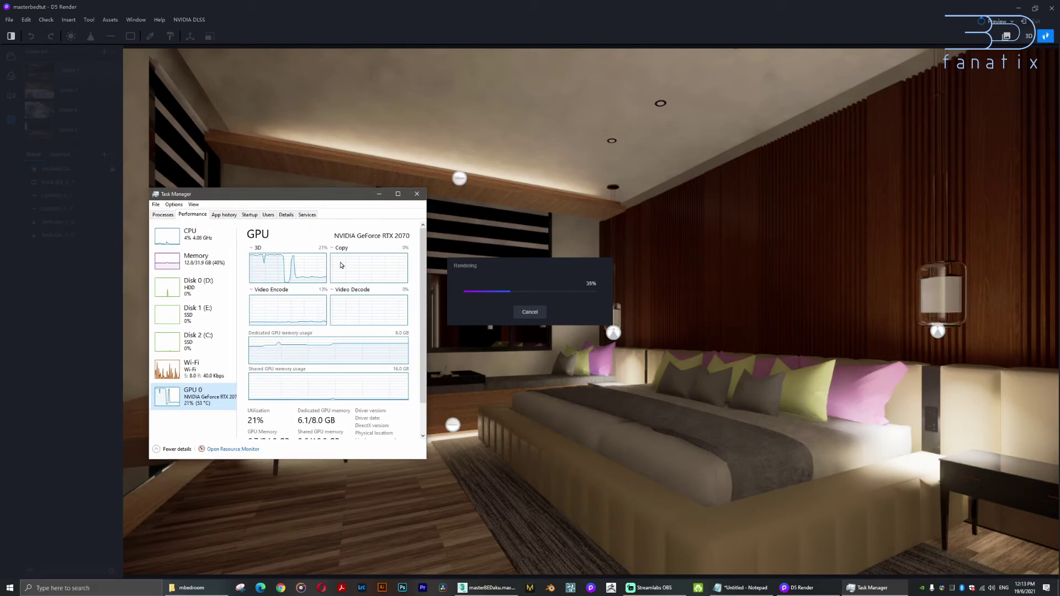
{"action": "left_click_drag", "start_coordinate": [351, 197], "coordinate": [374, 0]}
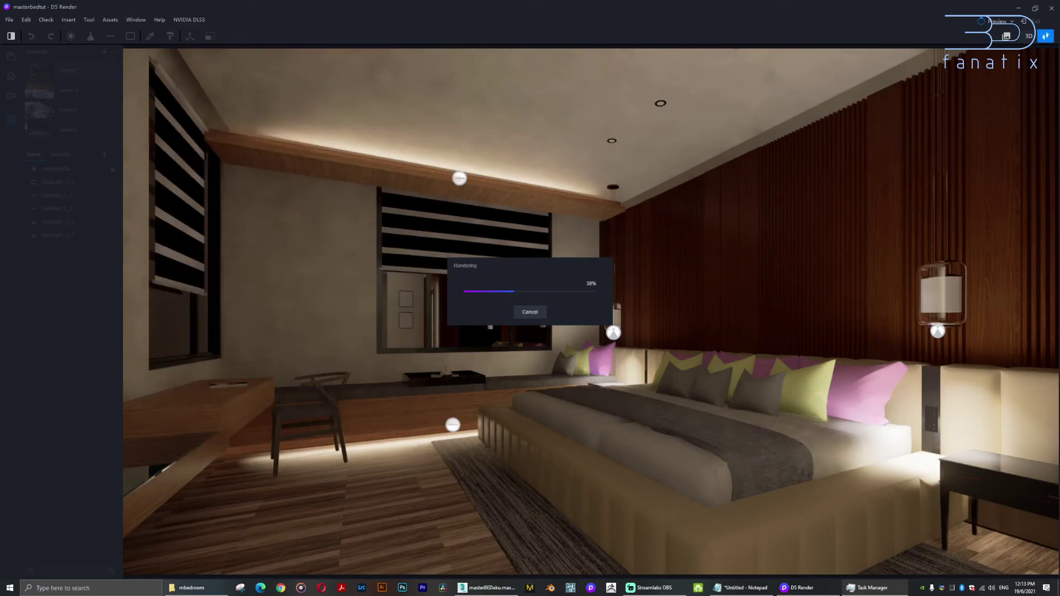
{"action": "left_click", "coordinate": [563, 267]}
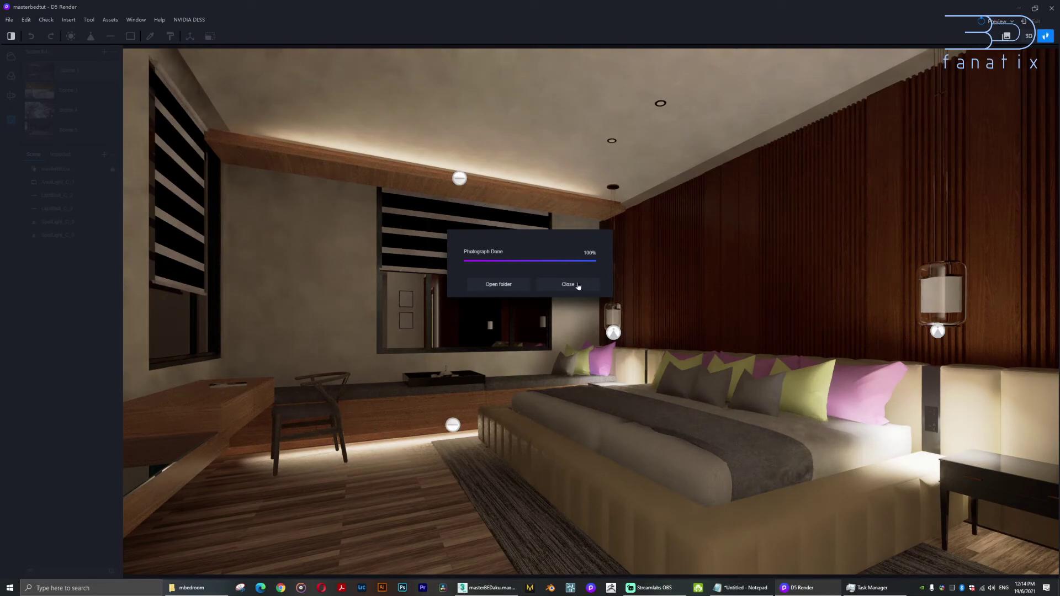
Open the output folder, view the finished TUT3 render and dismiss the render-complete dialog.
{"action": "left_click", "coordinate": [498, 285]}
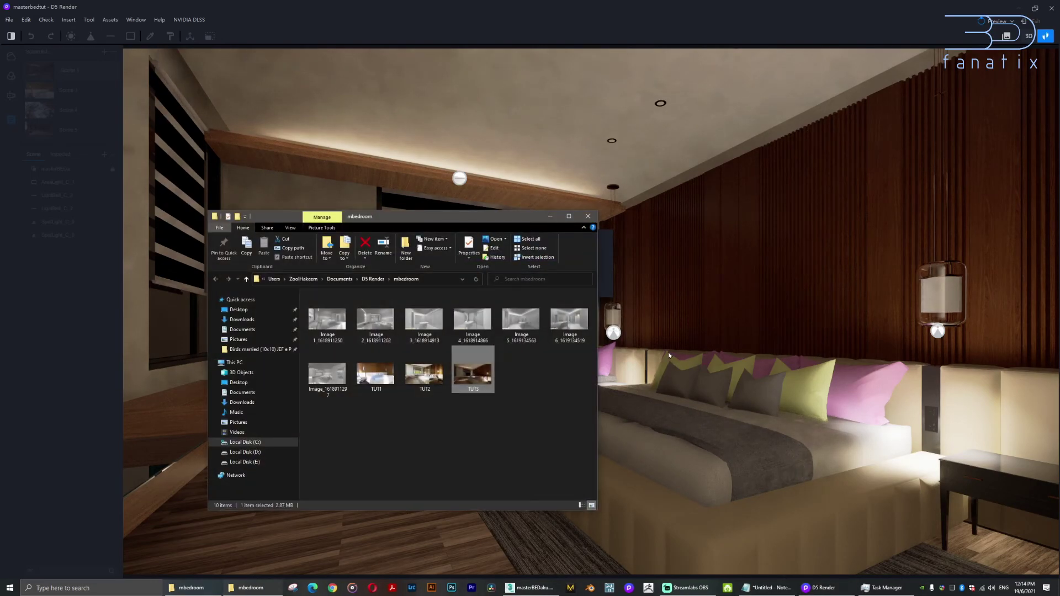
{"action": "double_click", "coordinate": [476, 376]}
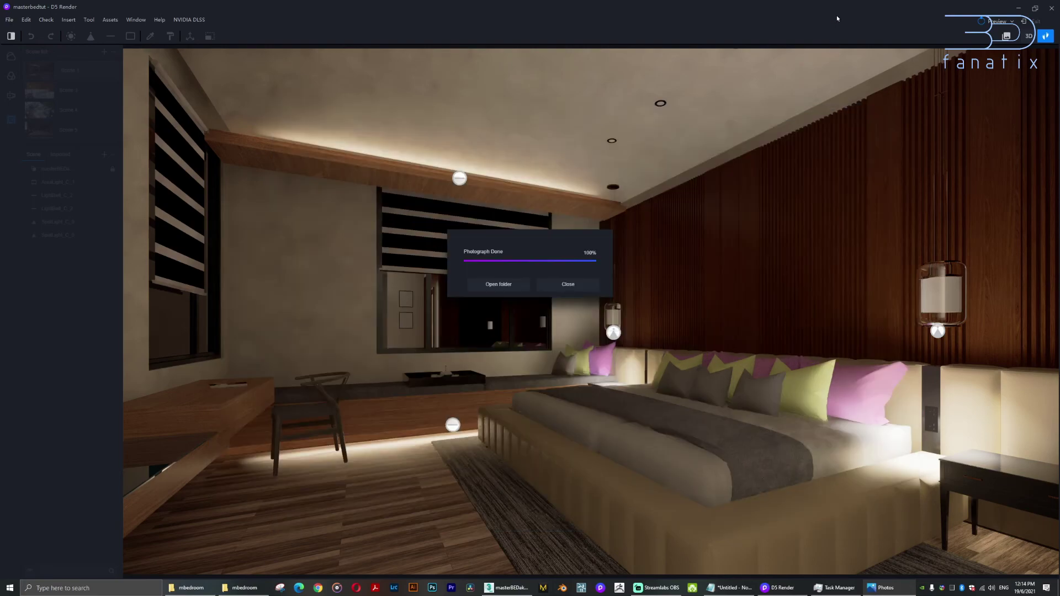
{"action": "left_click", "coordinate": [572, 286]}
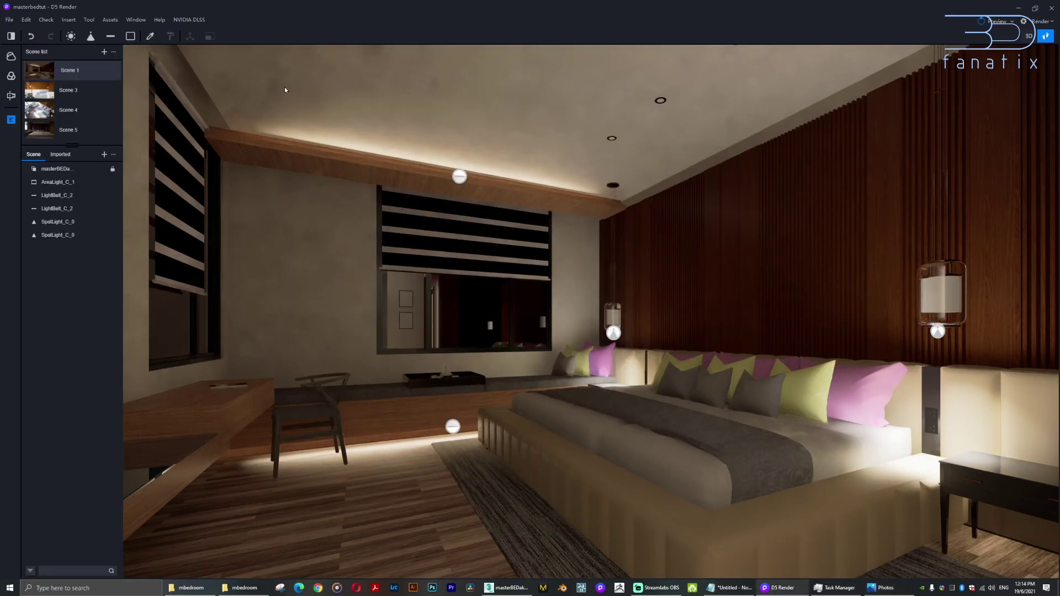